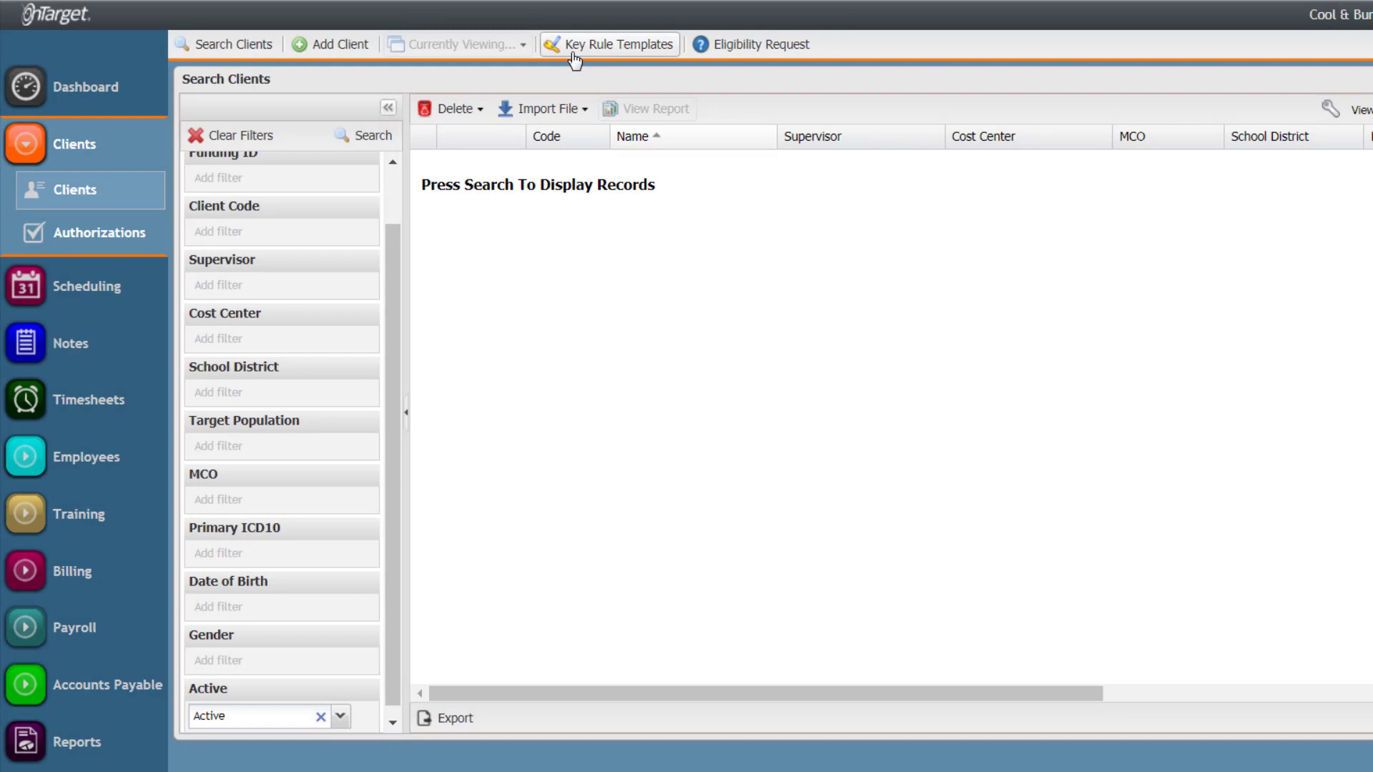
Open the Standard Rules key rule template set and look through its assigned services
left_click(573, 56)
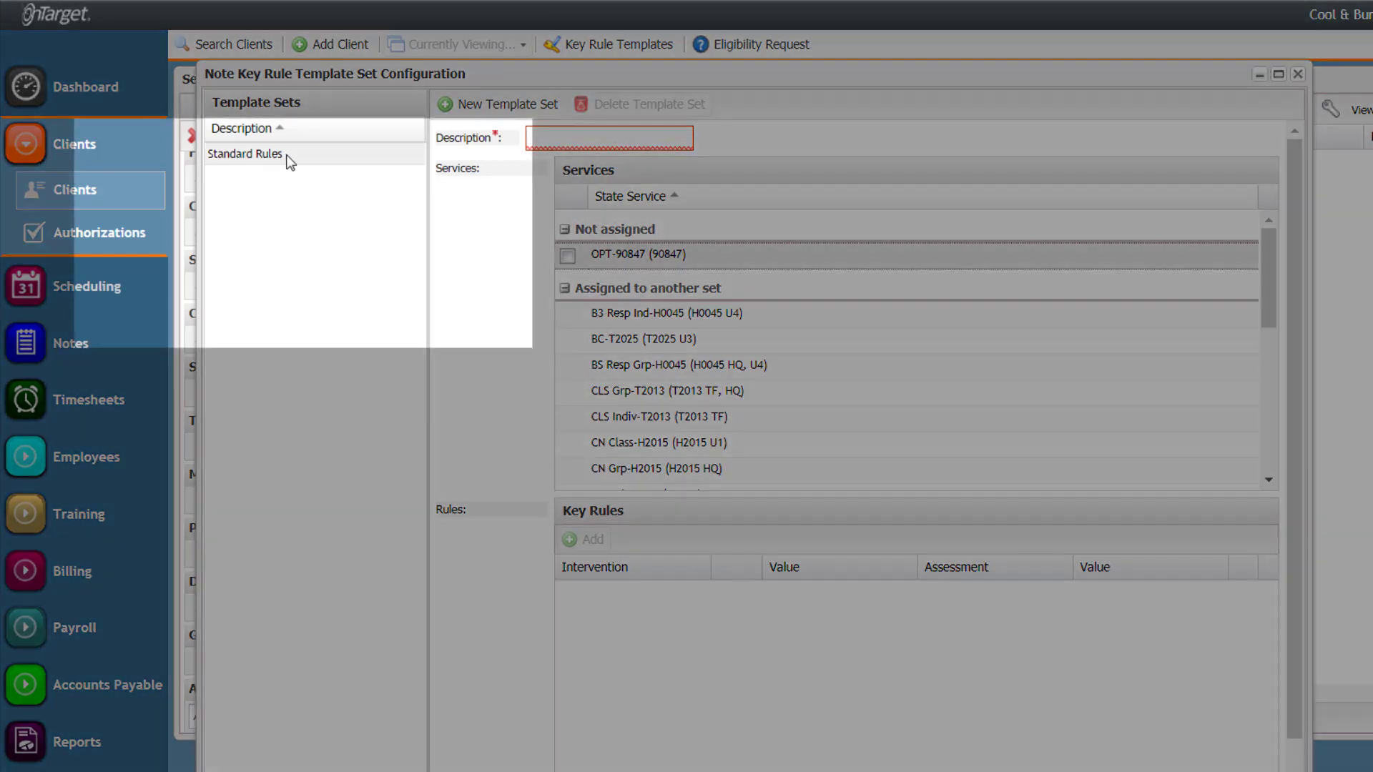
left_click(290, 161)
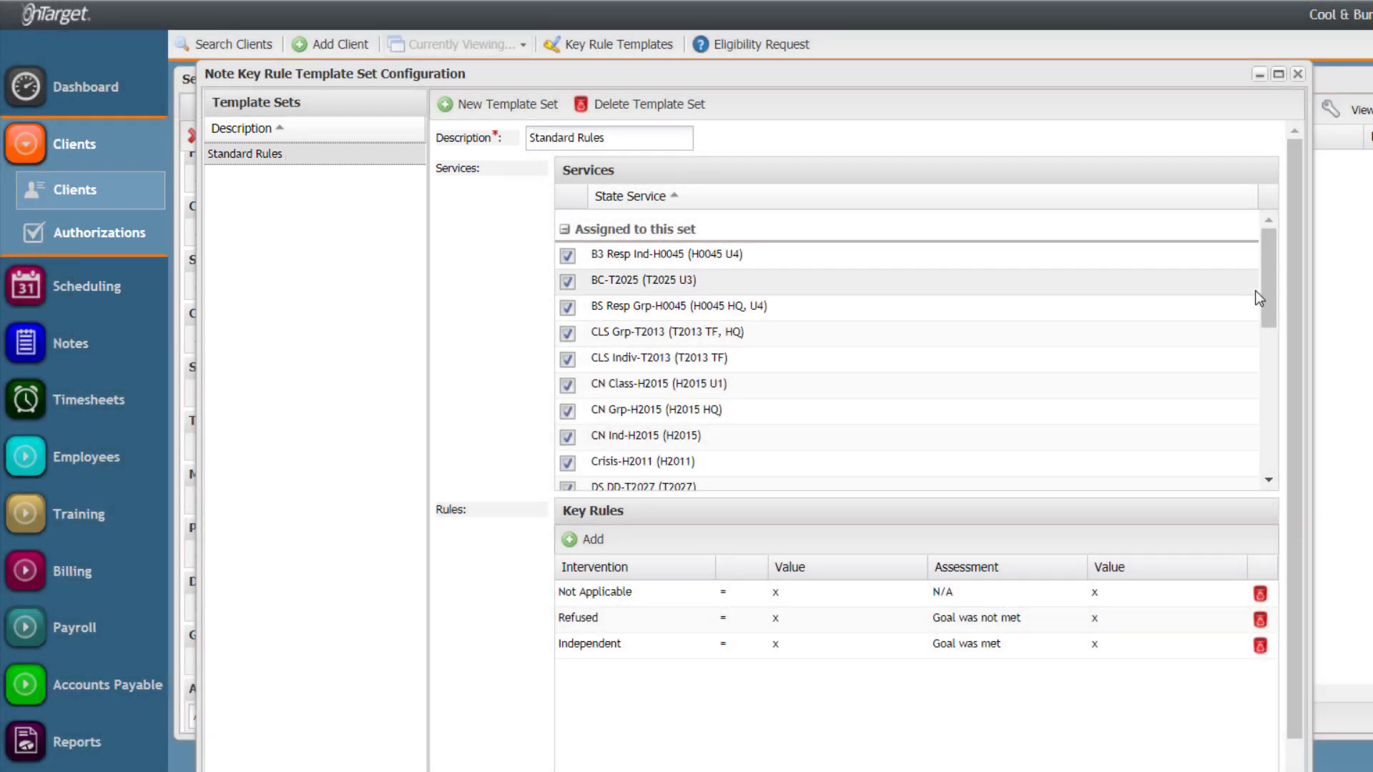
left_click_drag(1263, 297, 1272, 421)
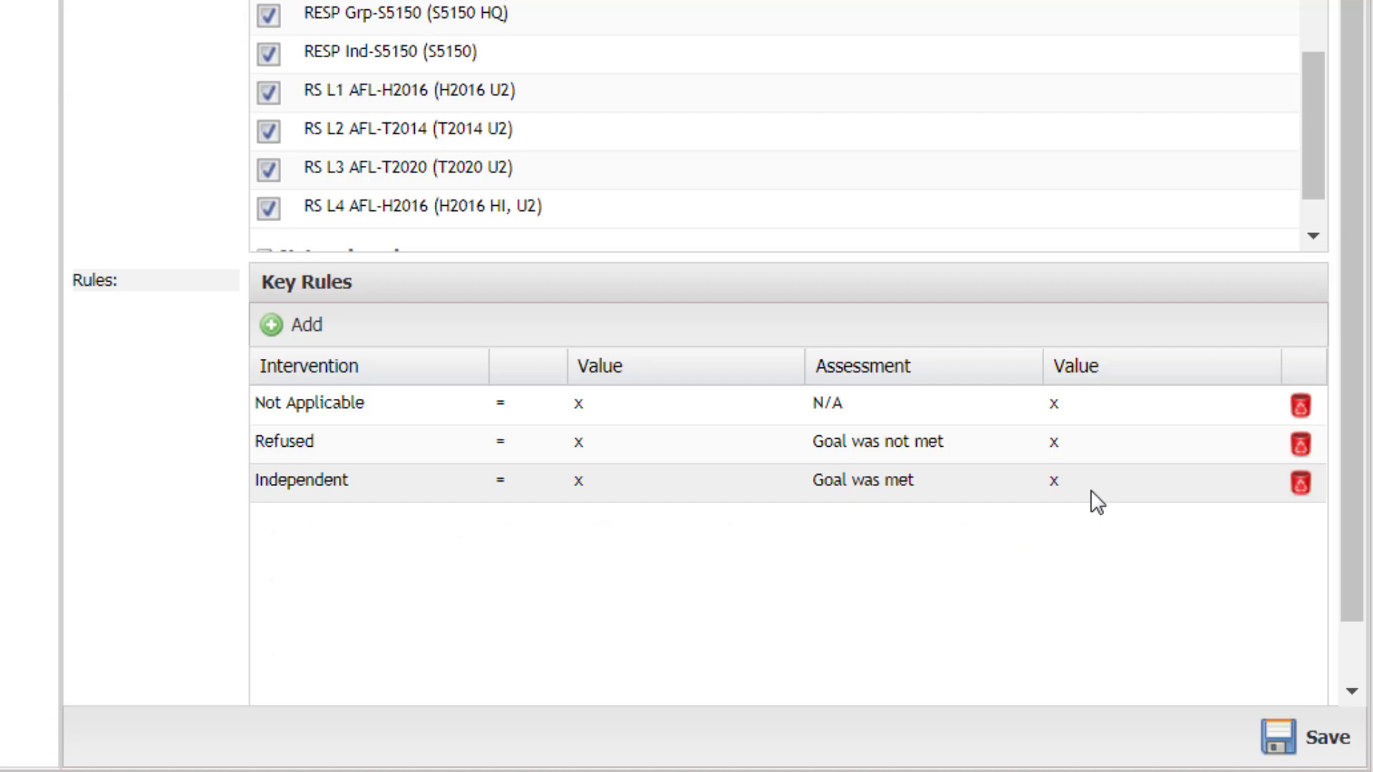
Add a key rule to the template set: intervention Verbal <= 5 gives assessment "Goal was met" with value x
left_click(302, 335)
left_click(469, 524)
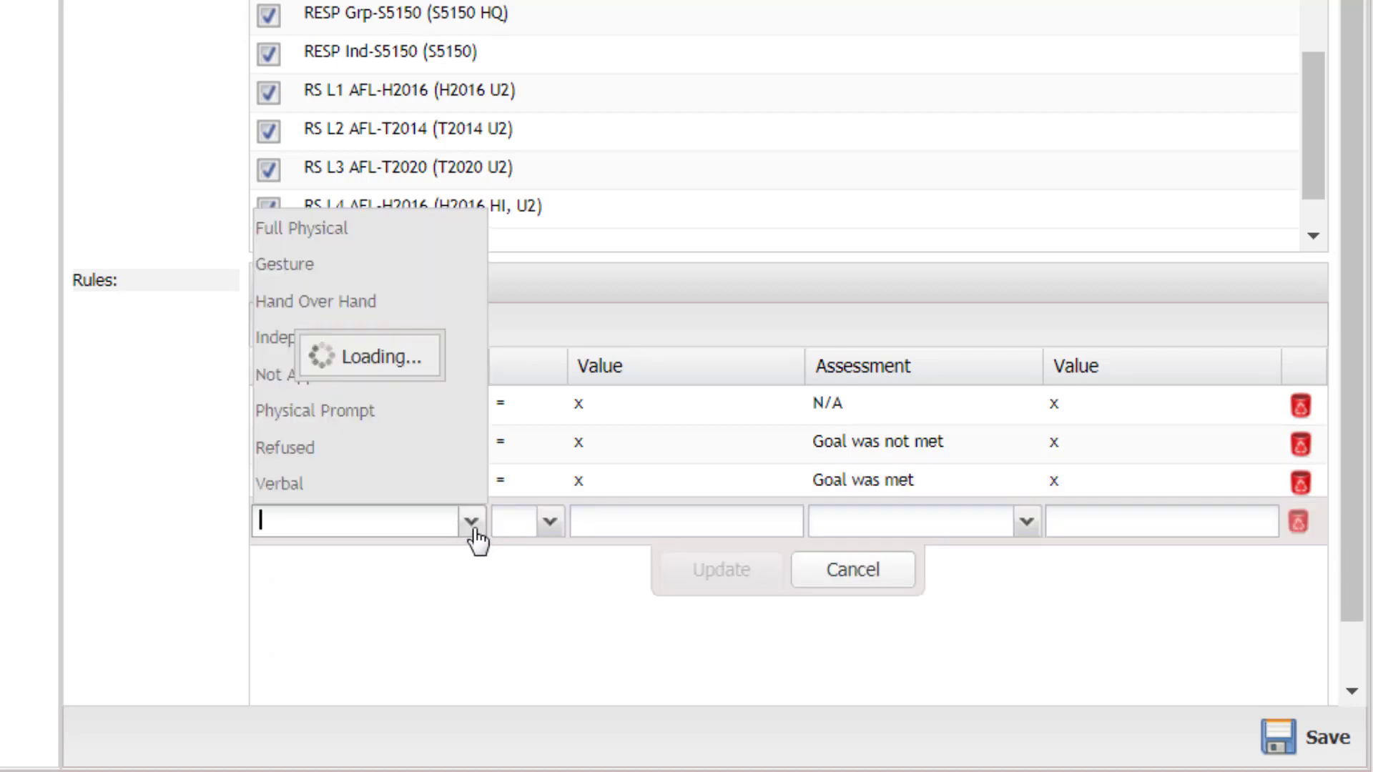
left_click(391, 491)
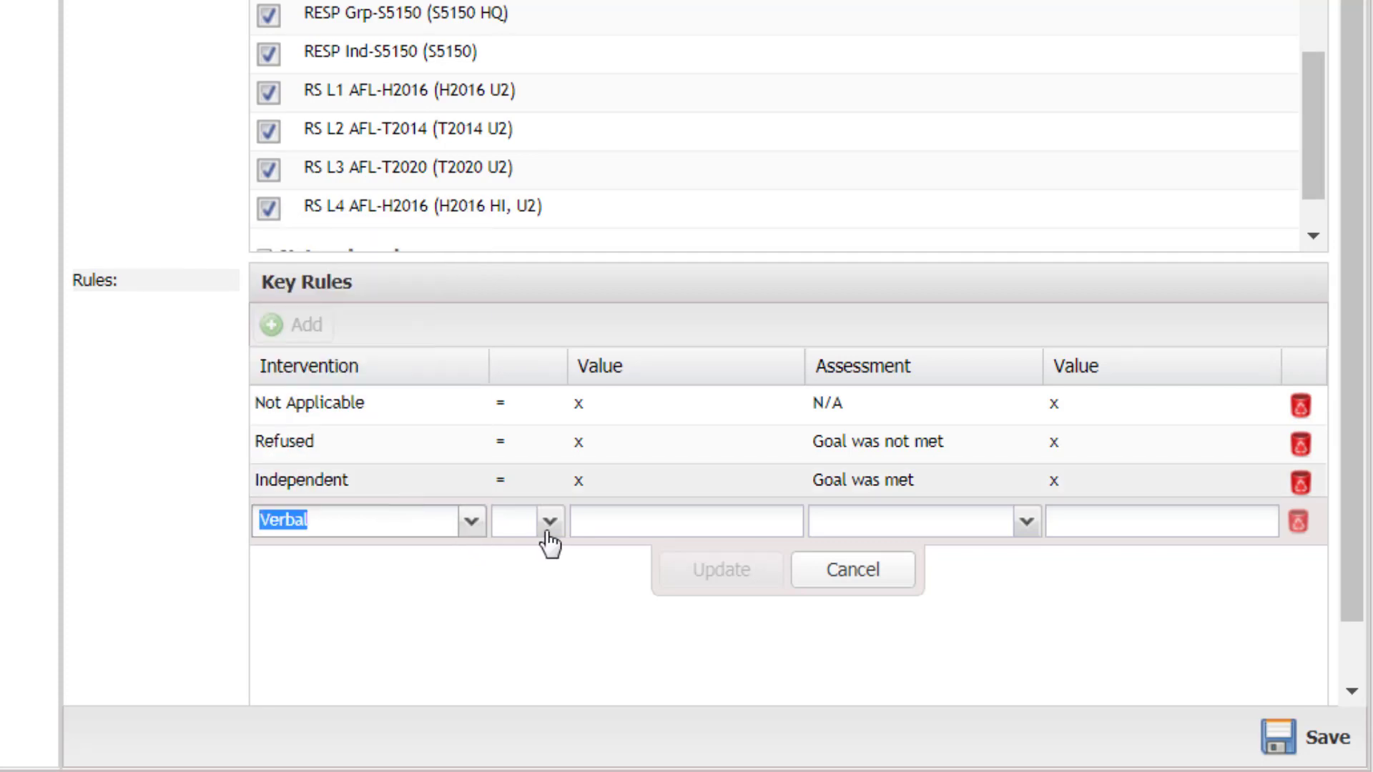
left_click(558, 529)
left_click(540, 561)
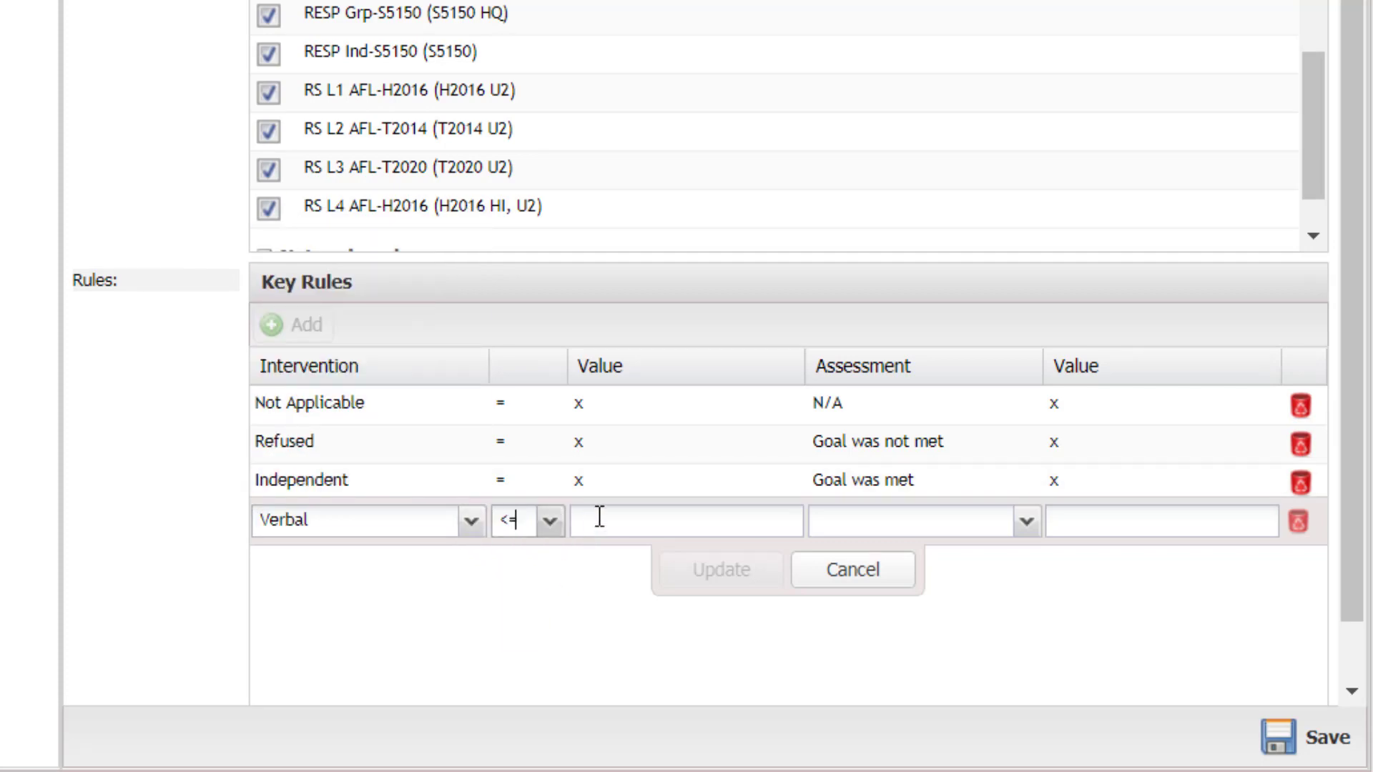
left_click(599, 517)
type("5")
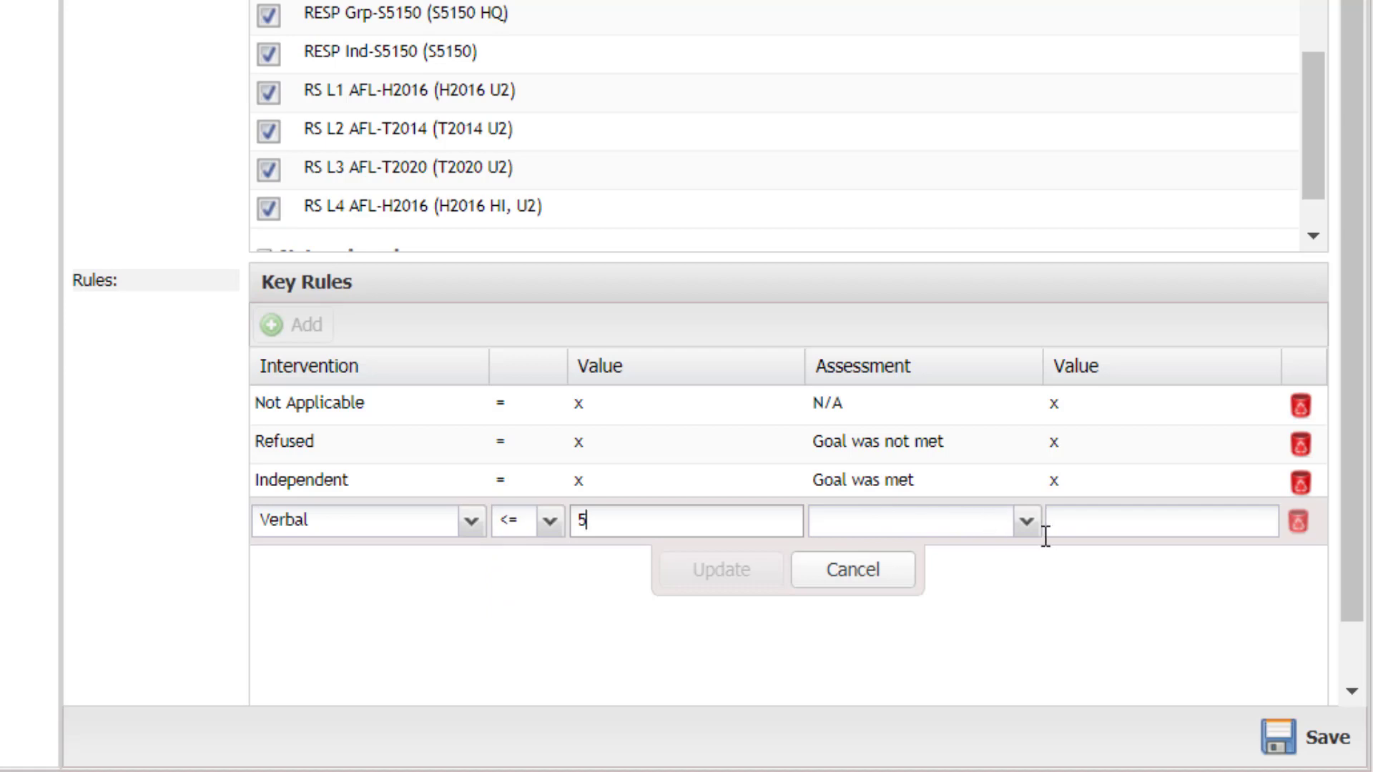
left_click(1025, 524)
left_click(921, 559)
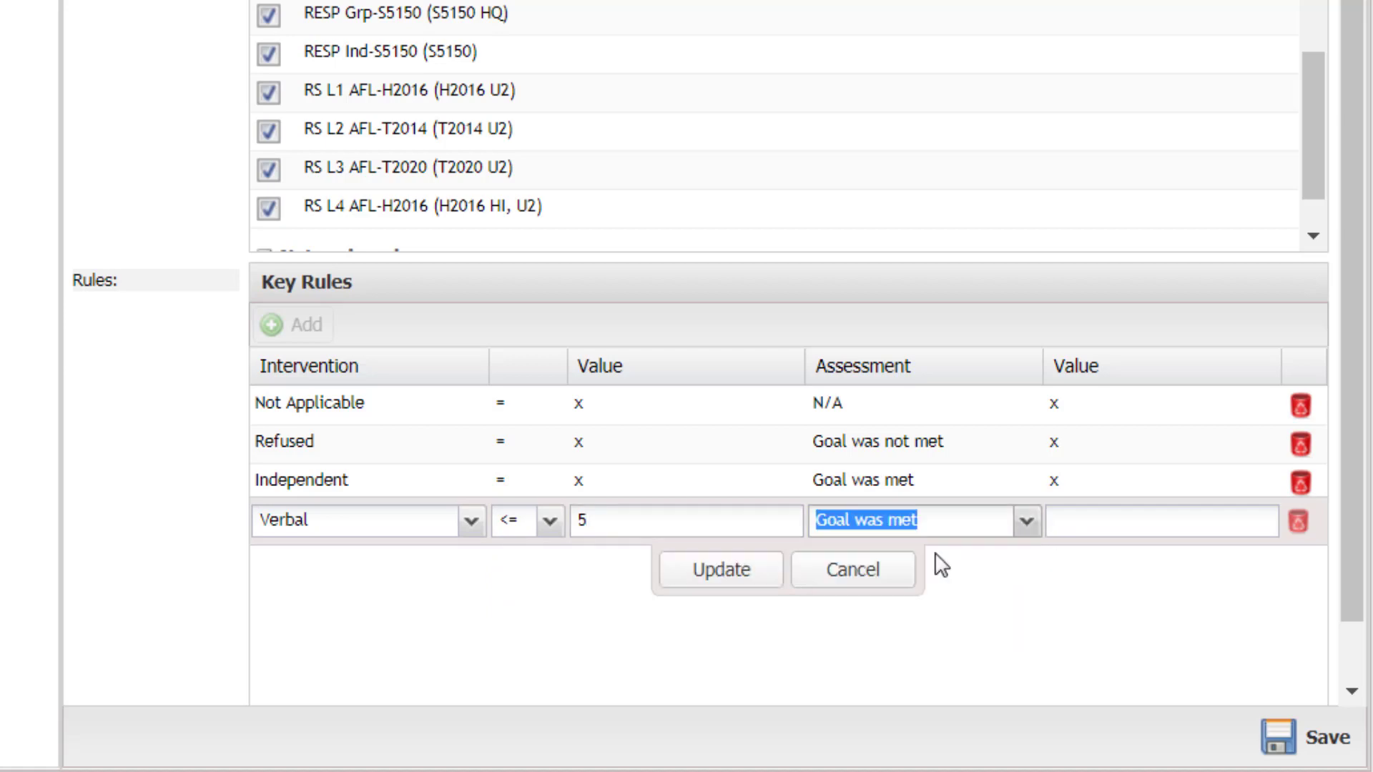
left_click(1103, 520)
type("x")
left_click(745, 583)
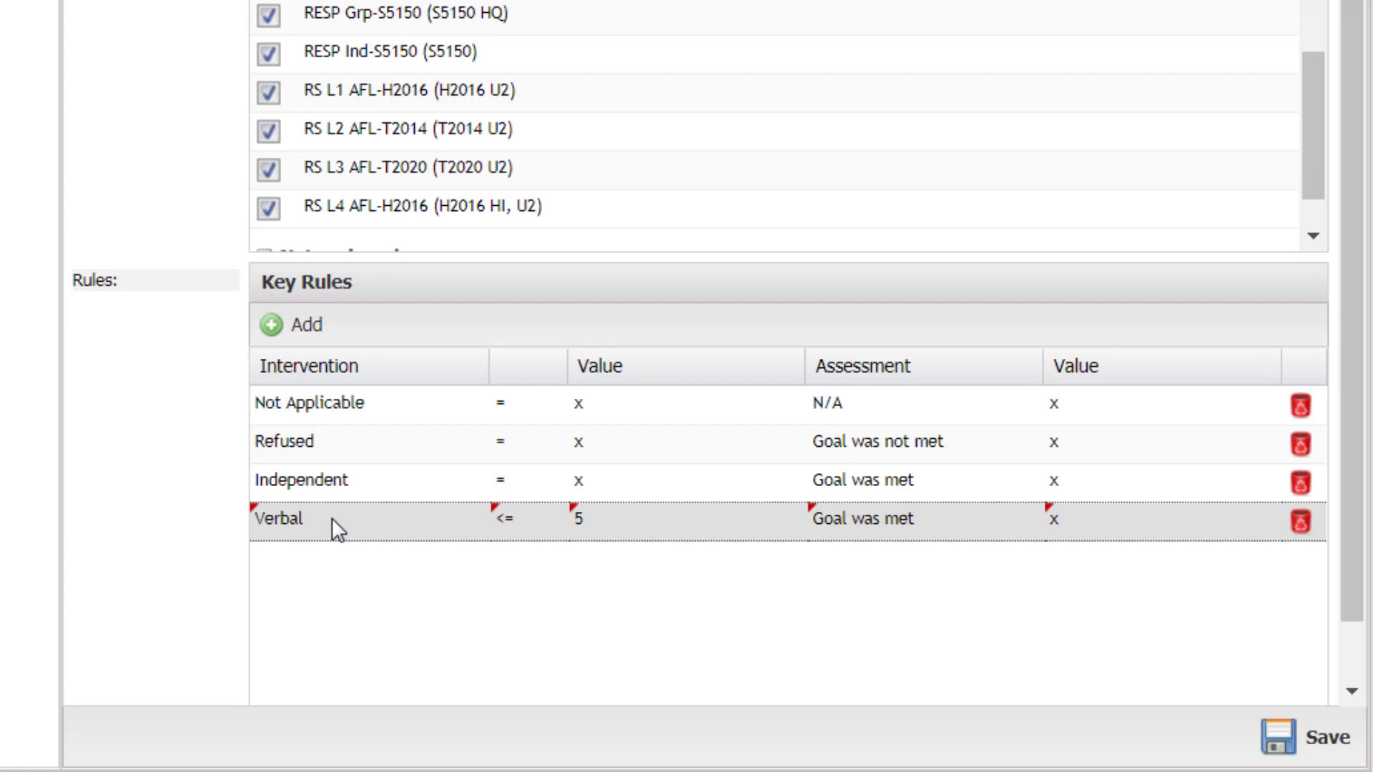
Clear the intervention value of the Verbal <= rule so the template leaves it blank
double_click(600, 533)
key("BackSpace")
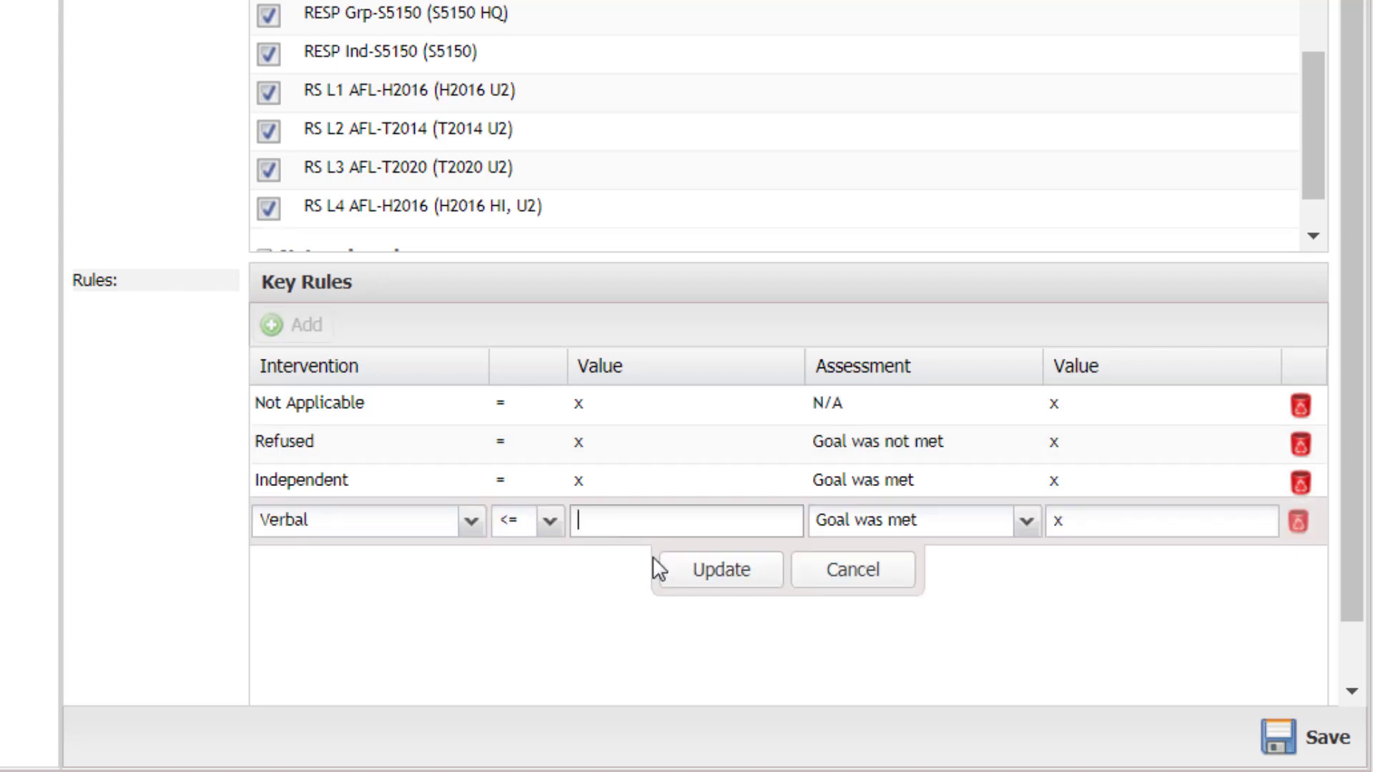
left_click(683, 583)
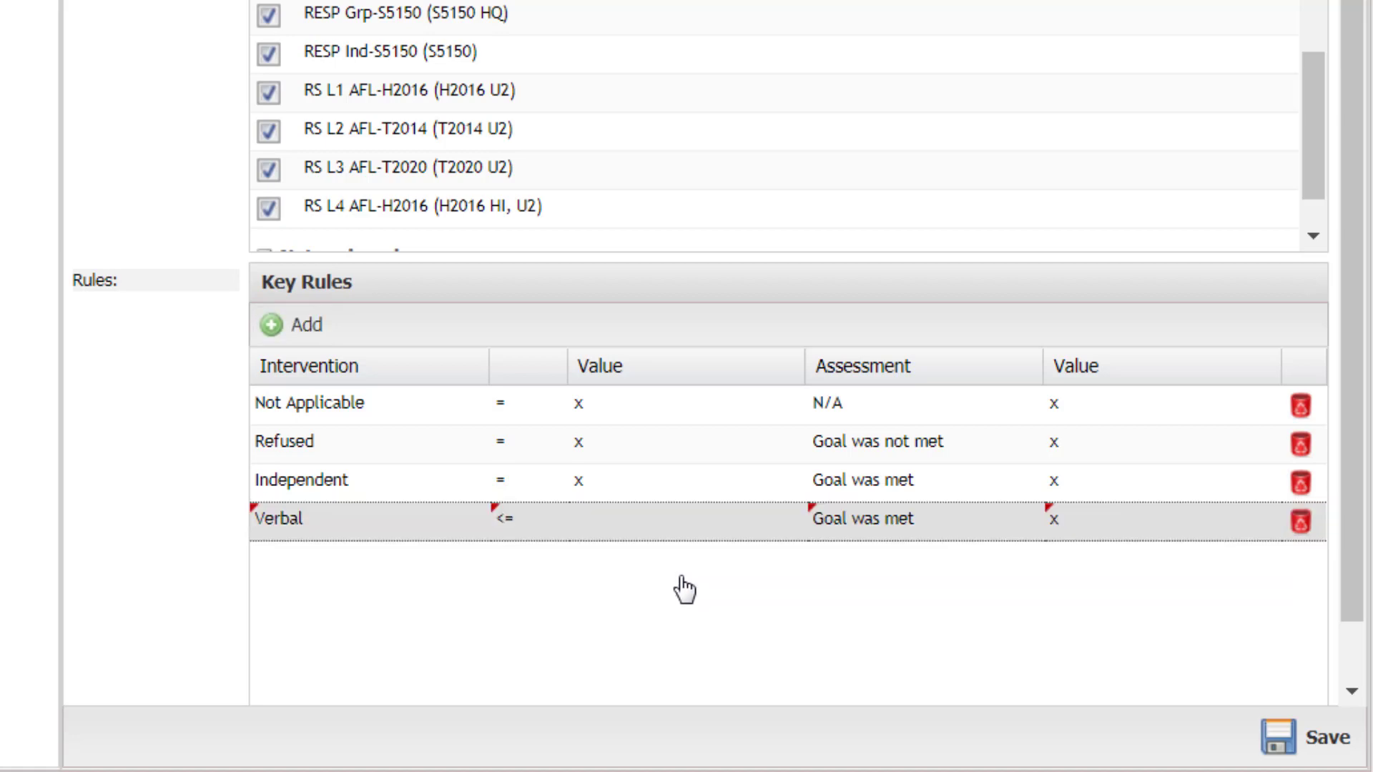
Add a Verbal >= rule with a blank intervention value, assessment "Goal was not met" and value x, and close the template configuration
left_click(293, 325)
left_click(471, 562)
left_click(383, 526)
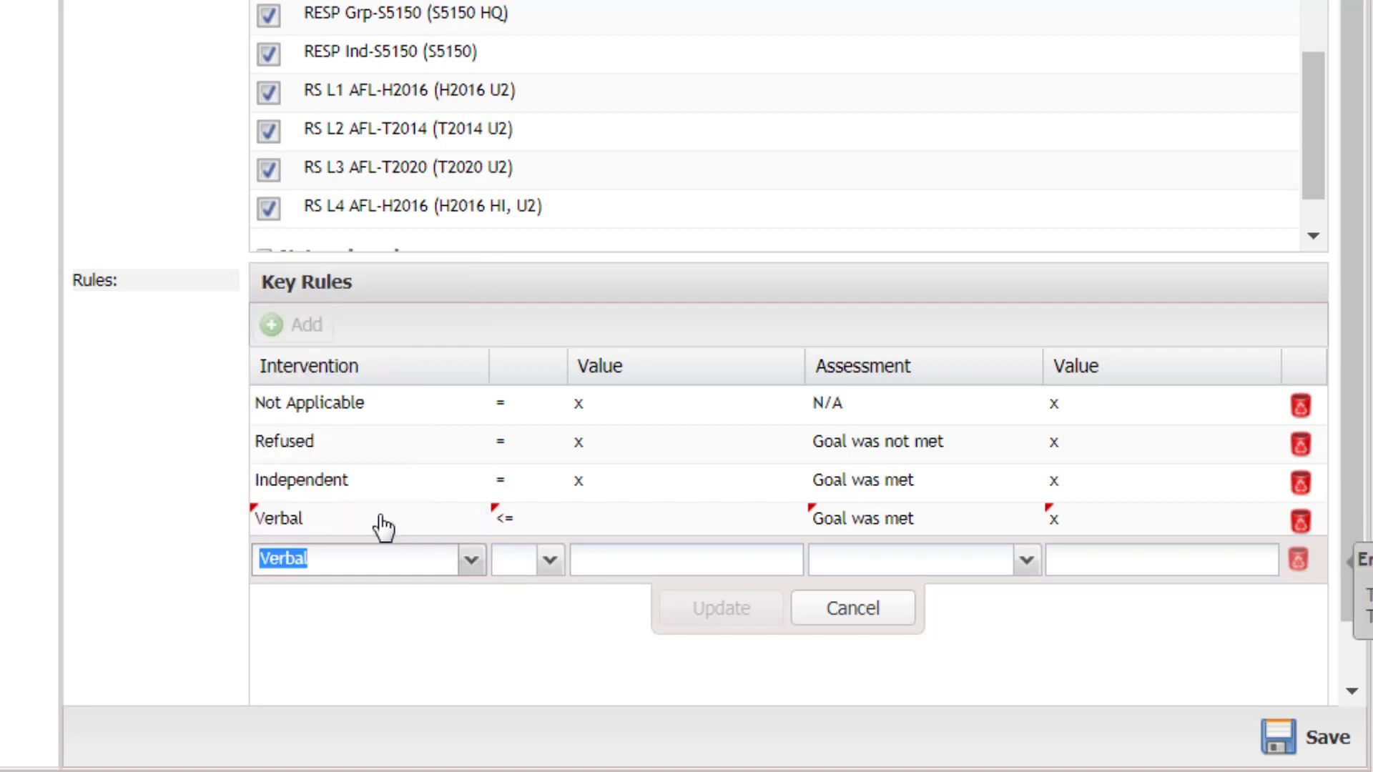
left_click(550, 563)
left_click(551, 678)
left_click(967, 565)
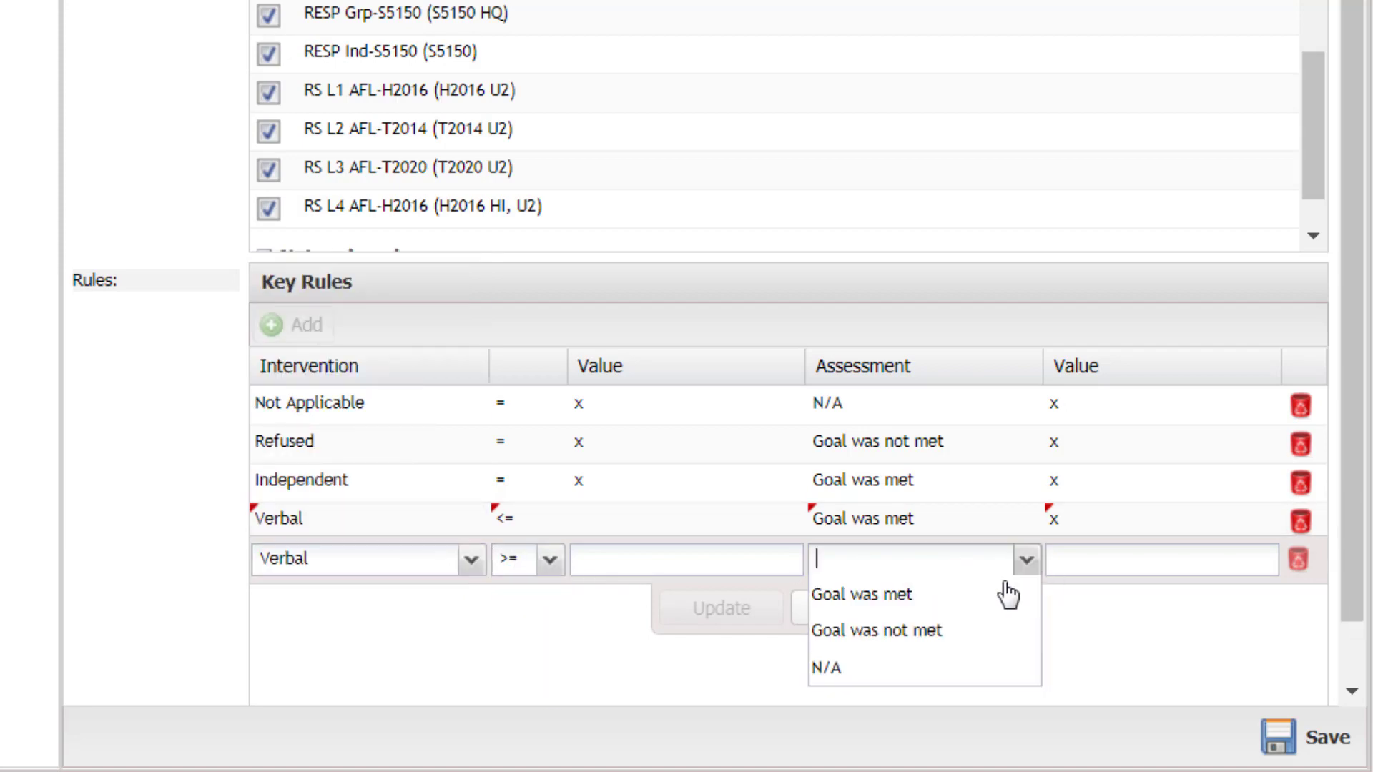
left_click(1002, 628)
left_click(1073, 560)
type("x")
left_click(751, 616)
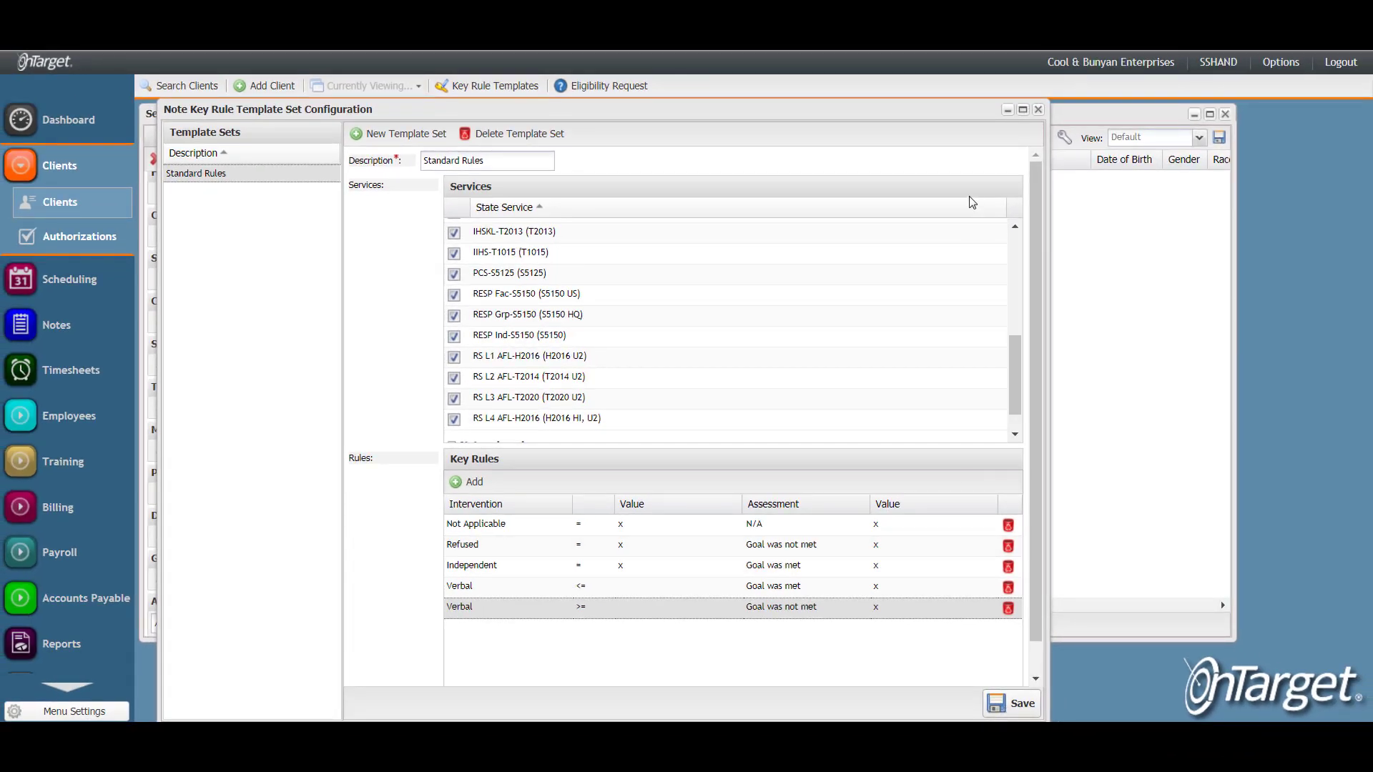
left_click(1038, 109)
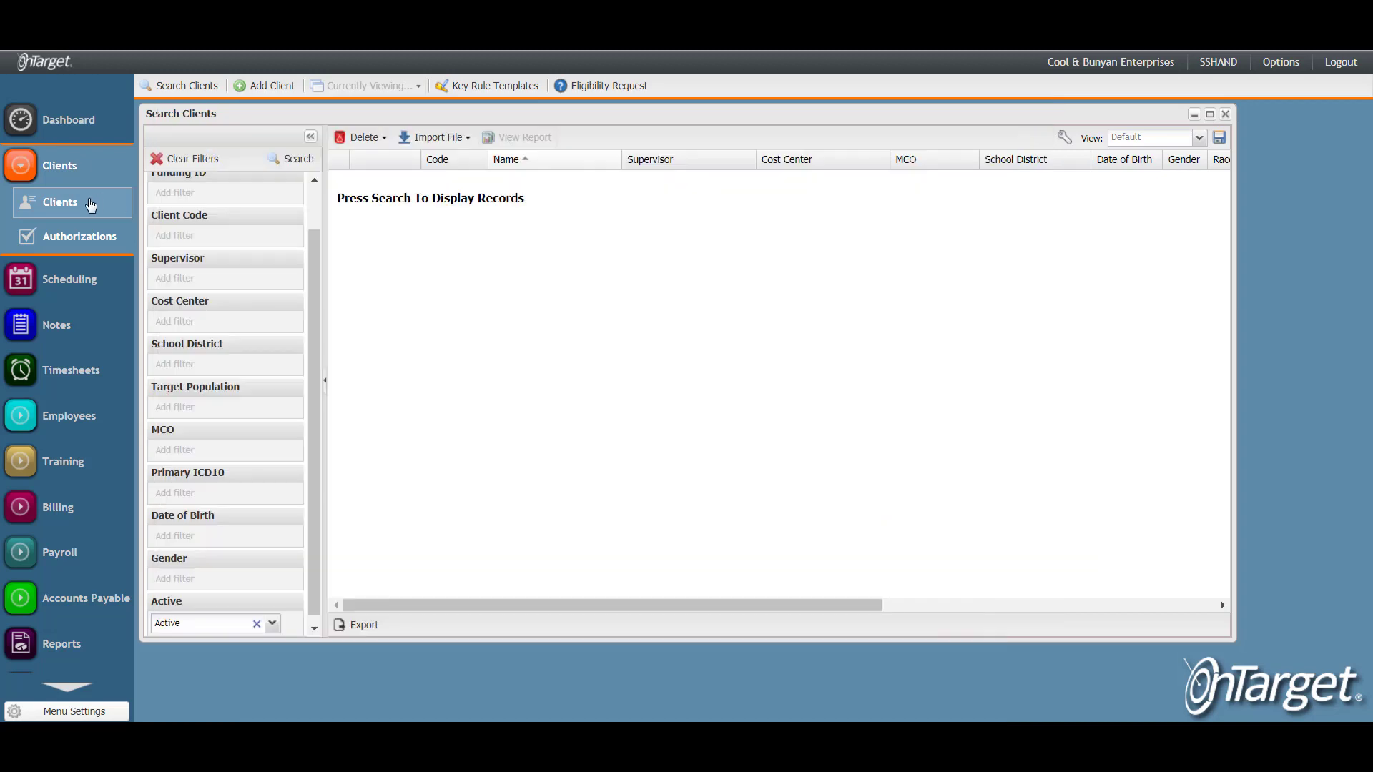
Filter the client search by the client's last name and open the first matching client record
left_click_drag(310, 255, 178, 211)
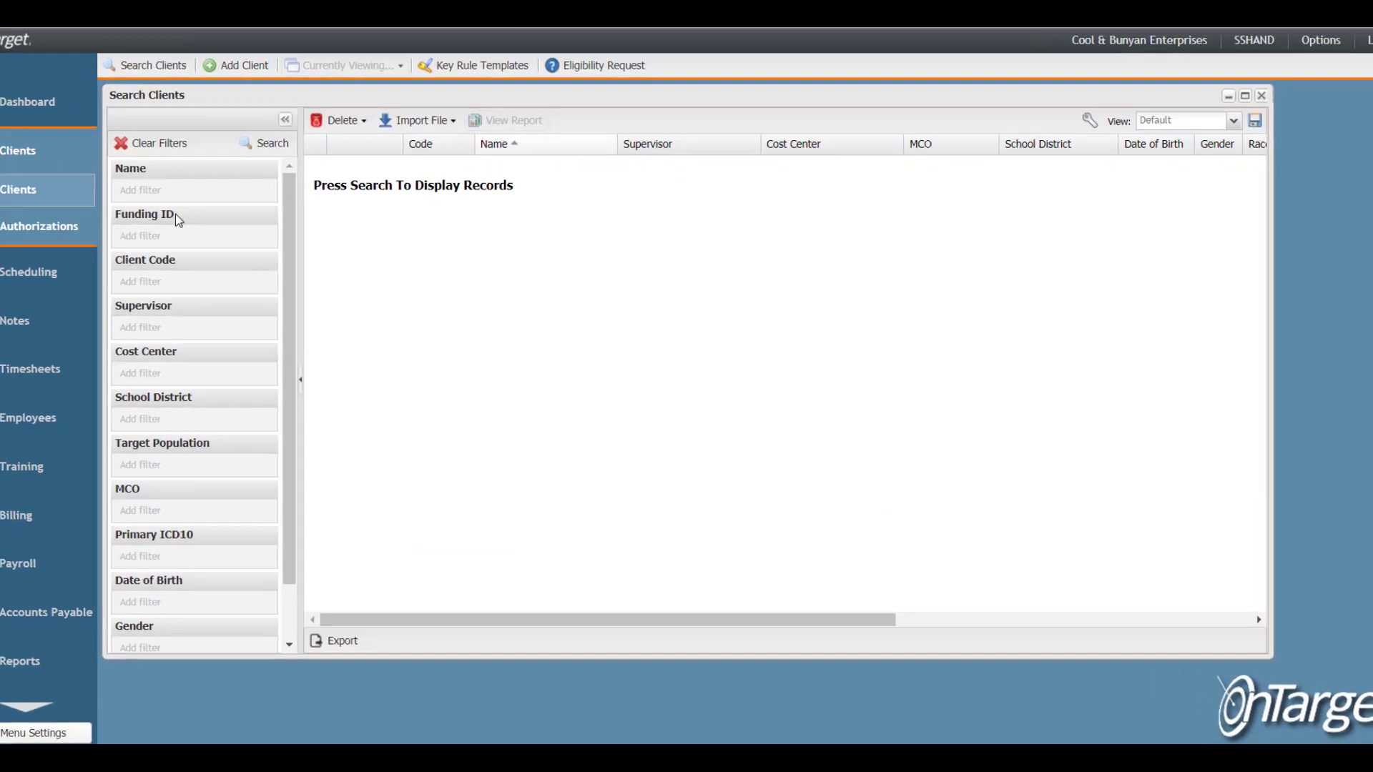
left_click(64, 153)
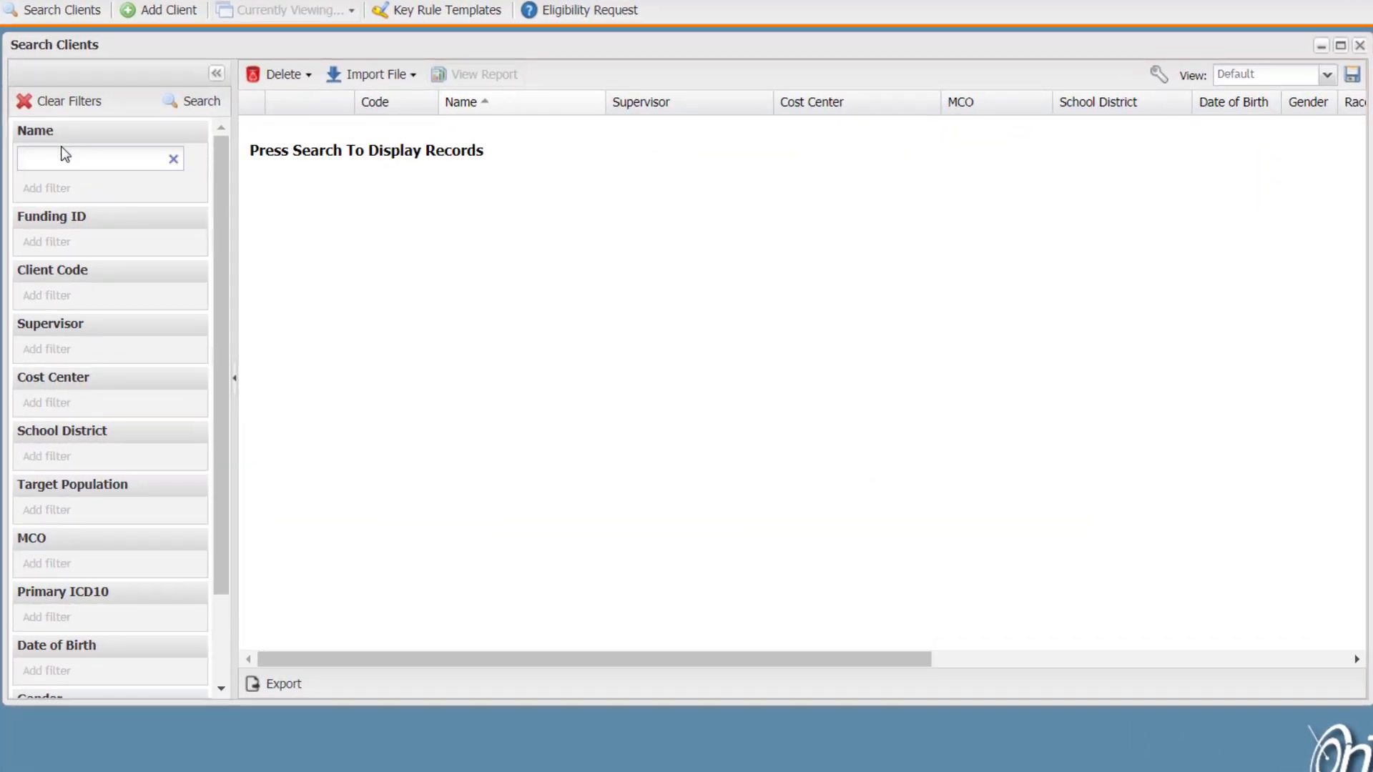
type("cool")
key("Return")
left_click(397, 140)
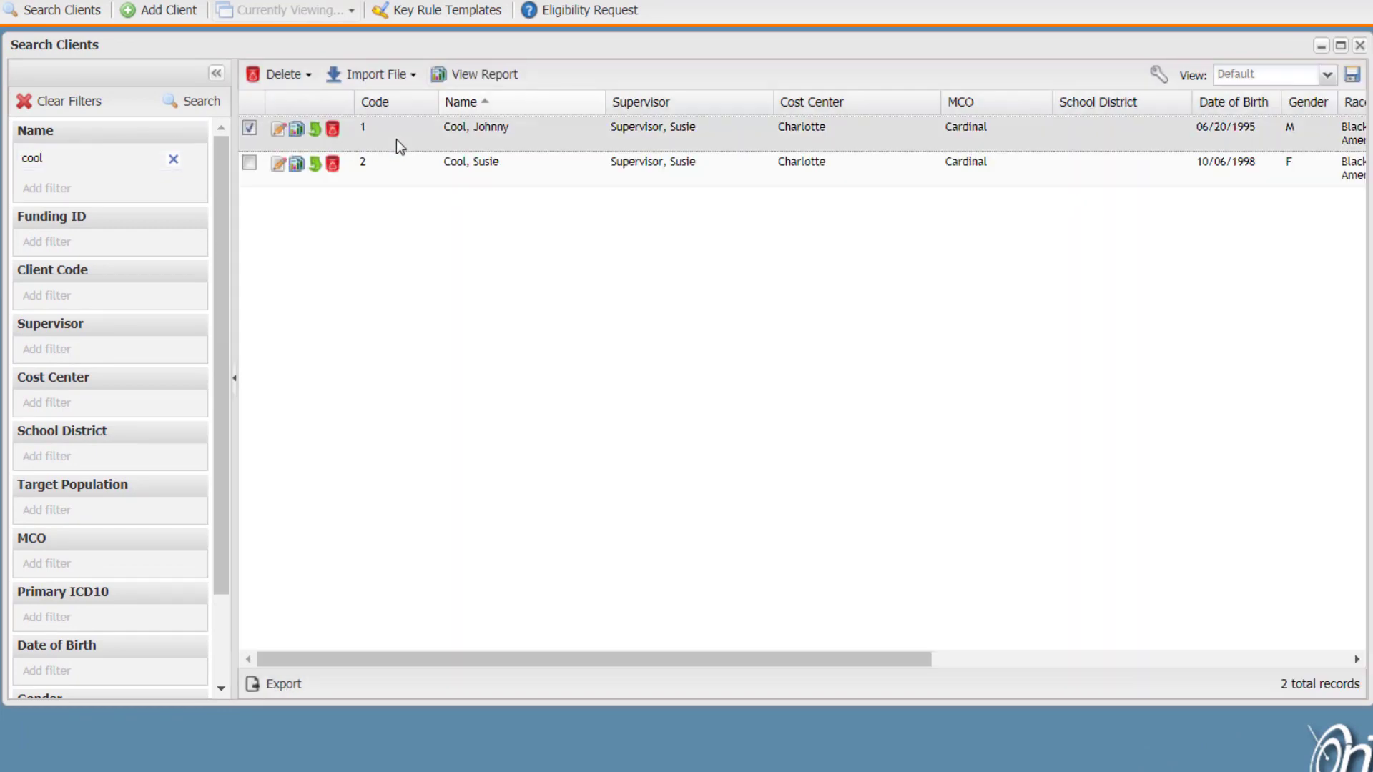
double_click(399, 143)
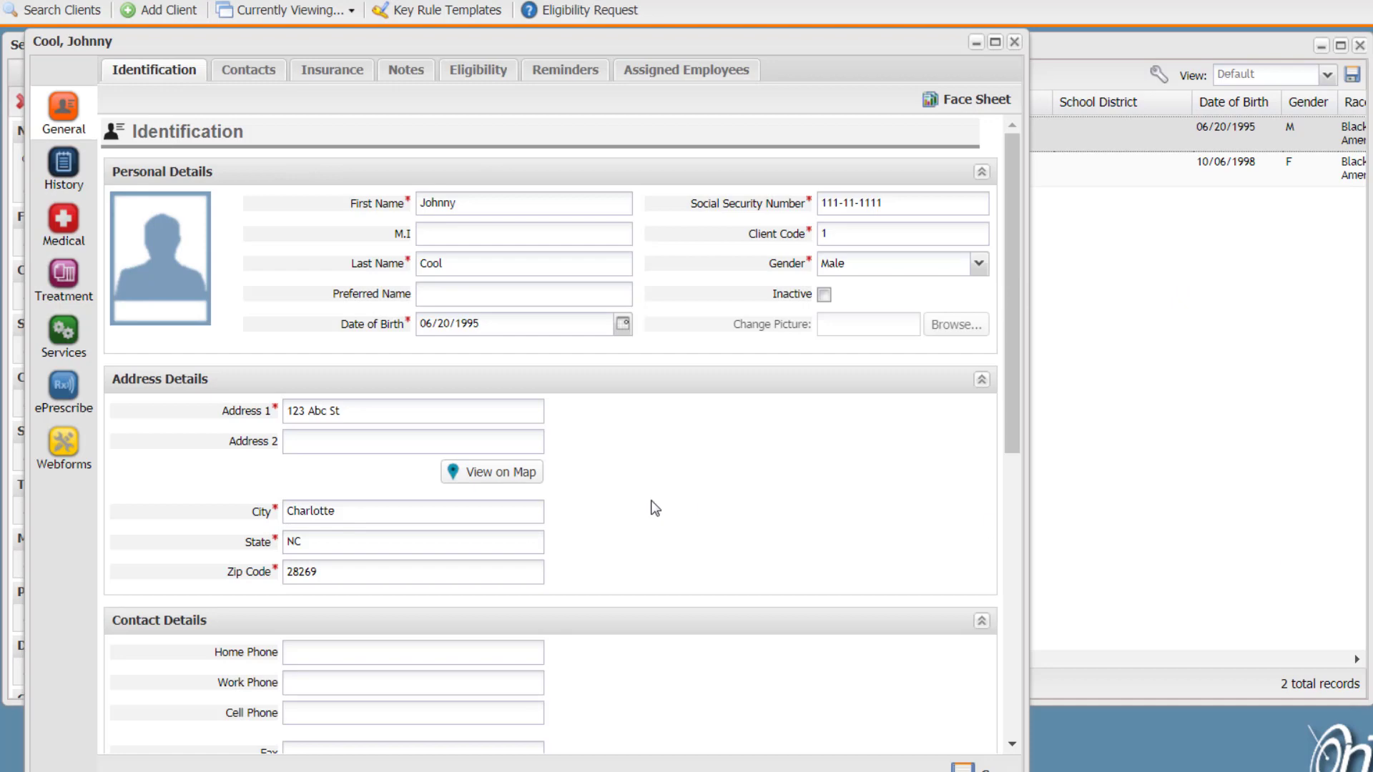
Open the outcome under goal CLS4 in the client's 07/01/2018 - 12/31/2018 annual treatment plan
left_click(77, 289)
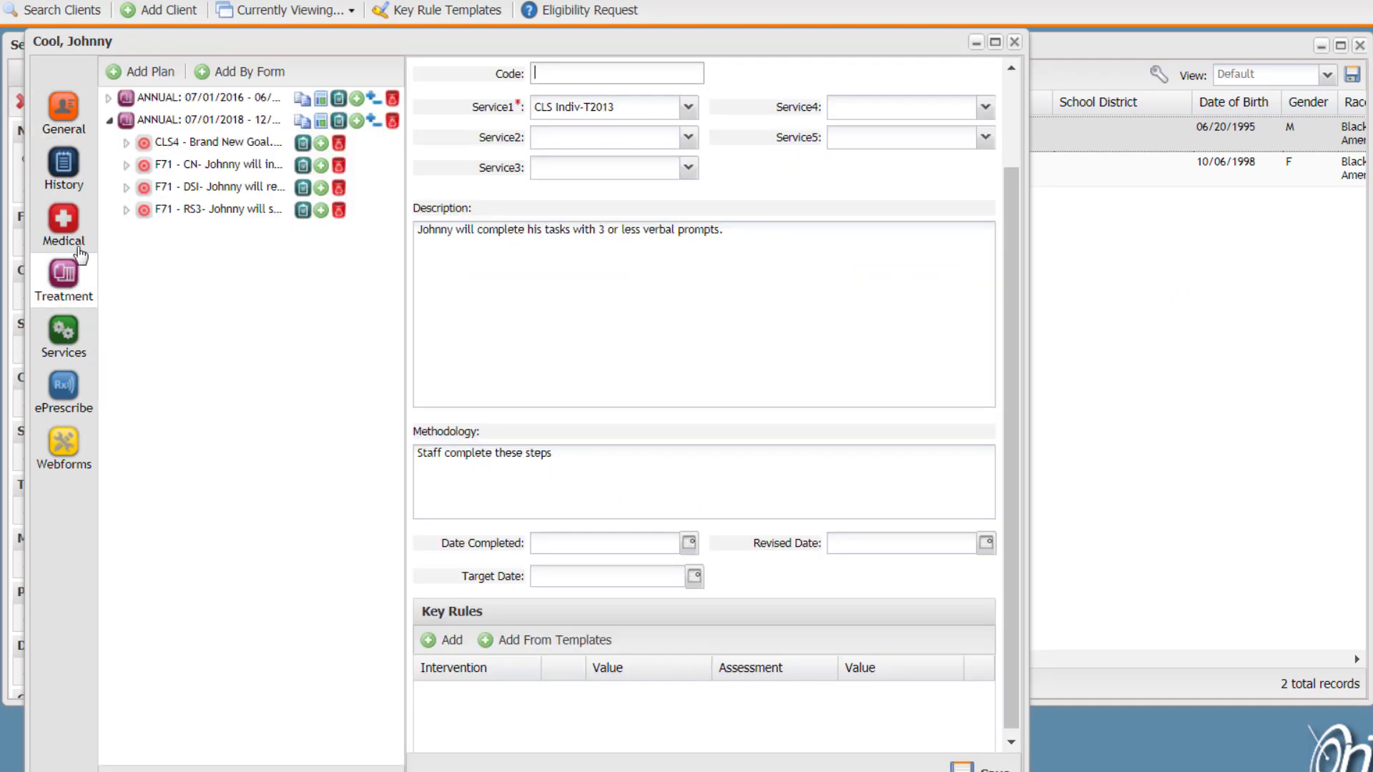
left_click(212, 144)
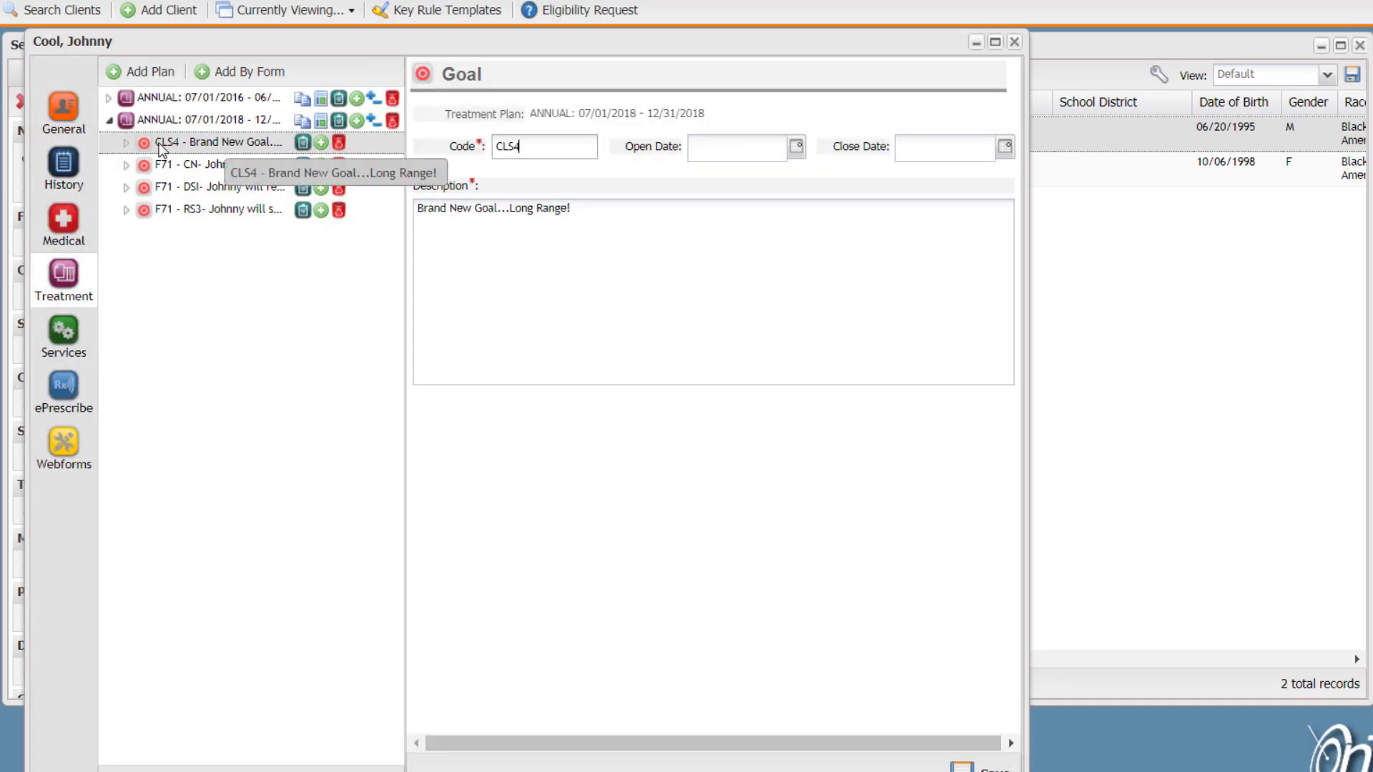
left_click(127, 143)
left_click(218, 166)
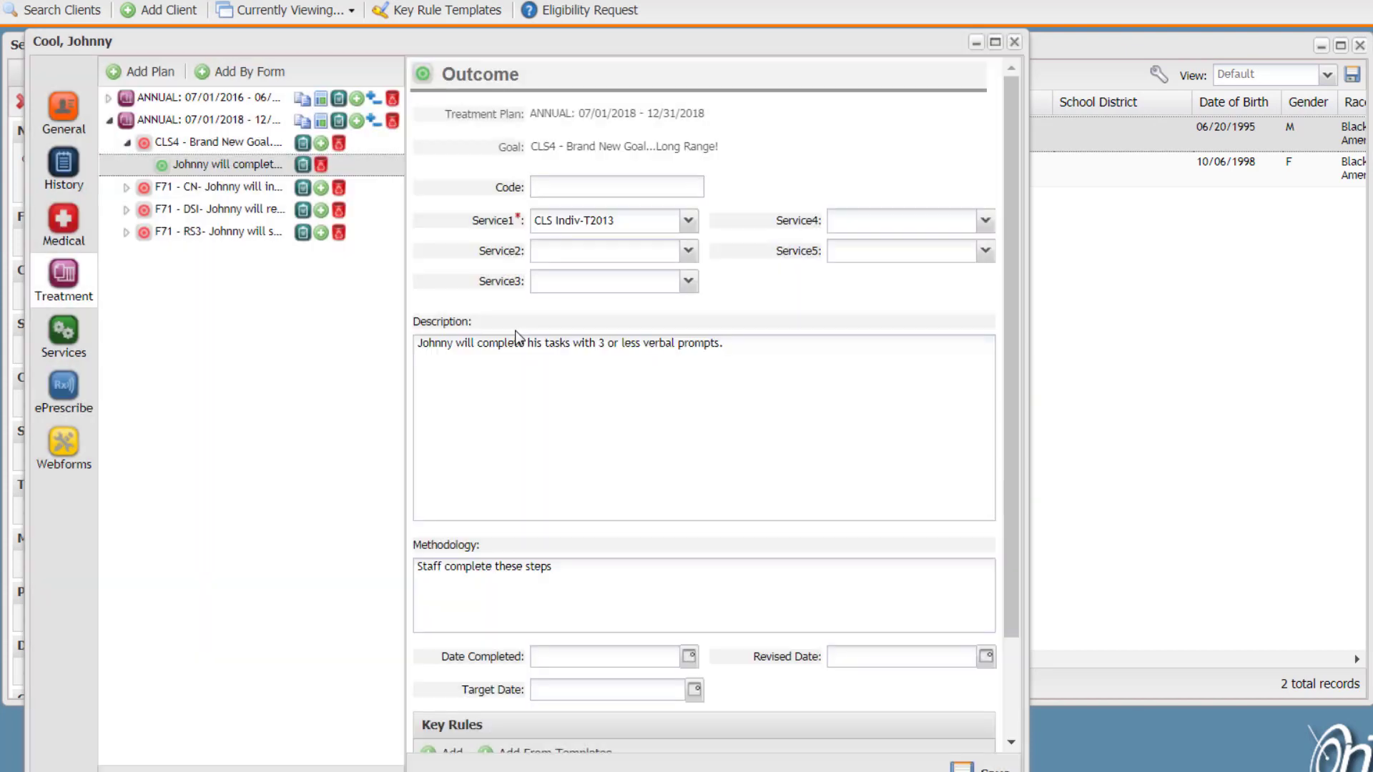
Add the key rules from the templates to the outcome
left_click_drag(1016, 353, 1019, 488)
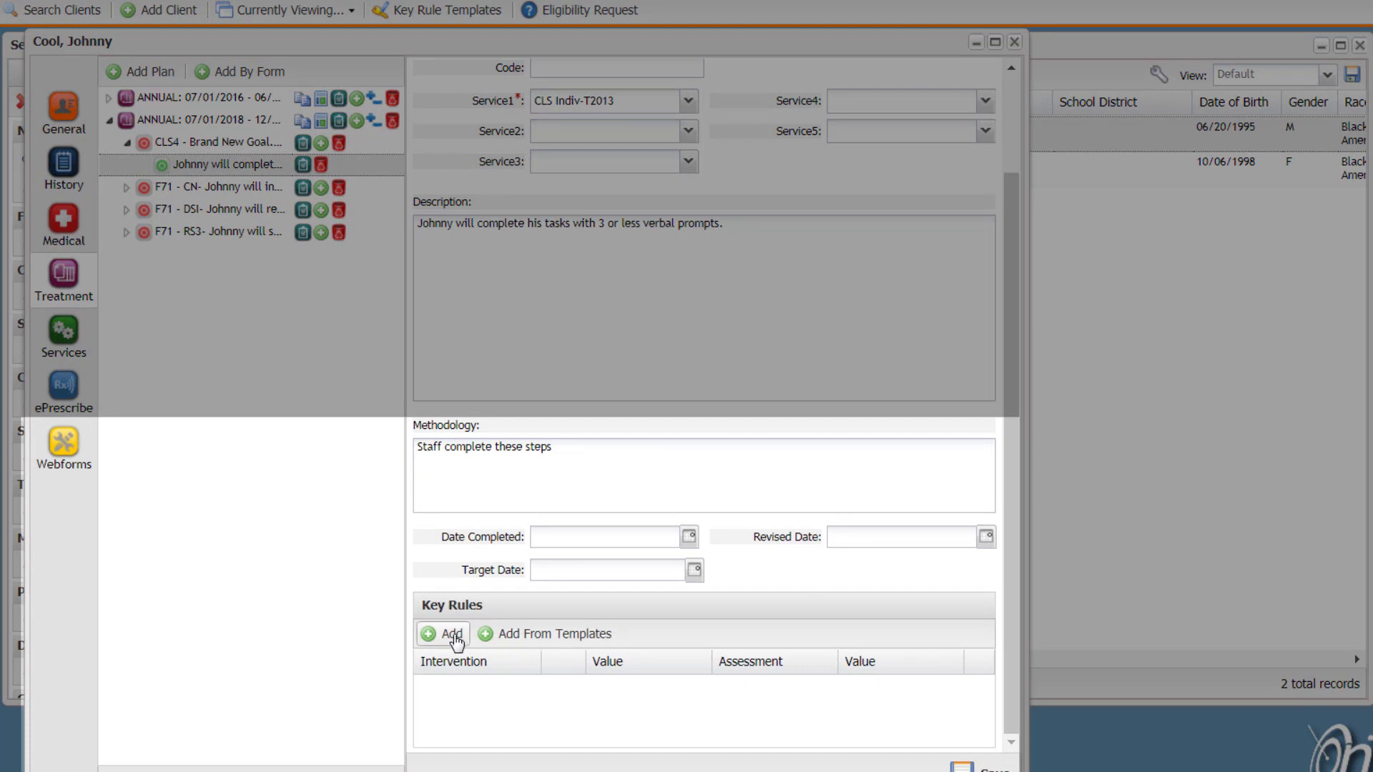
left_click(510, 639)
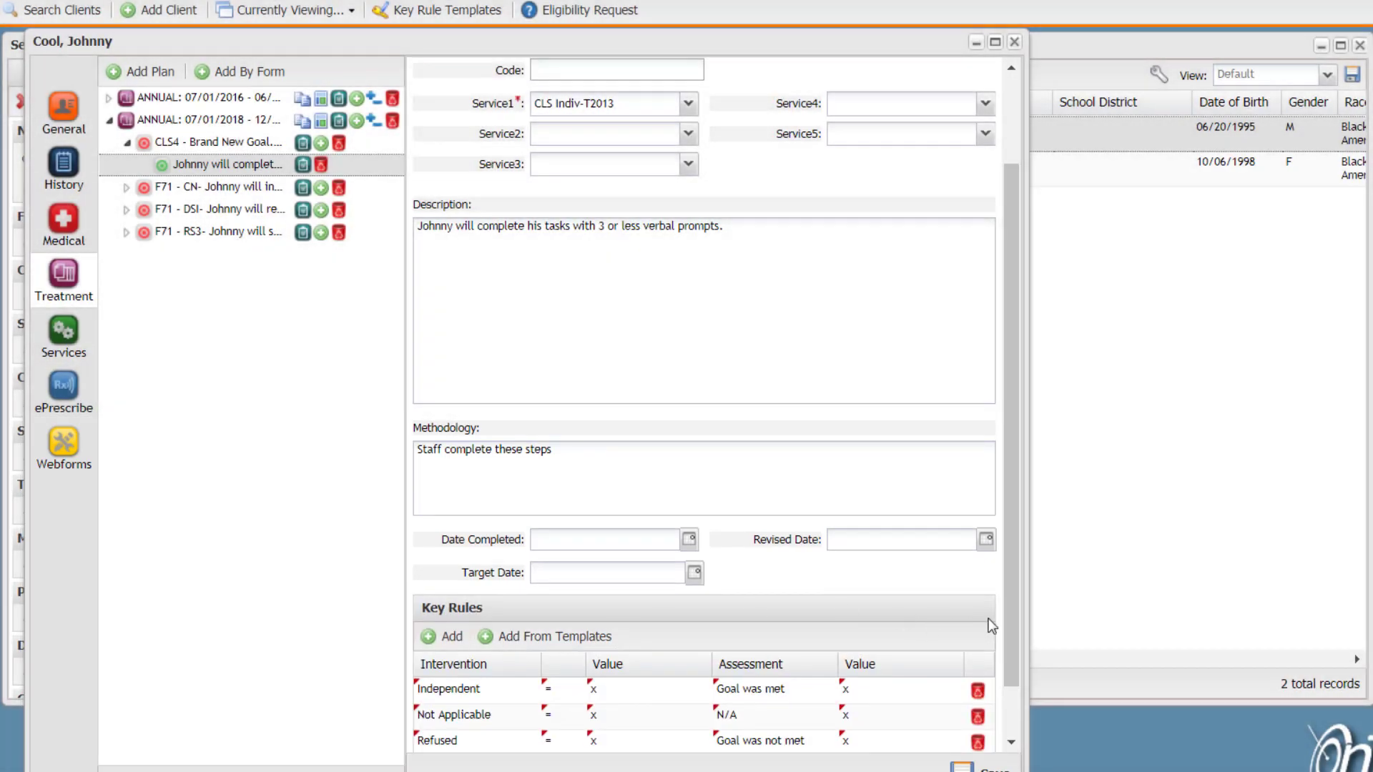
left_click_drag(1009, 623, 1019, 719)
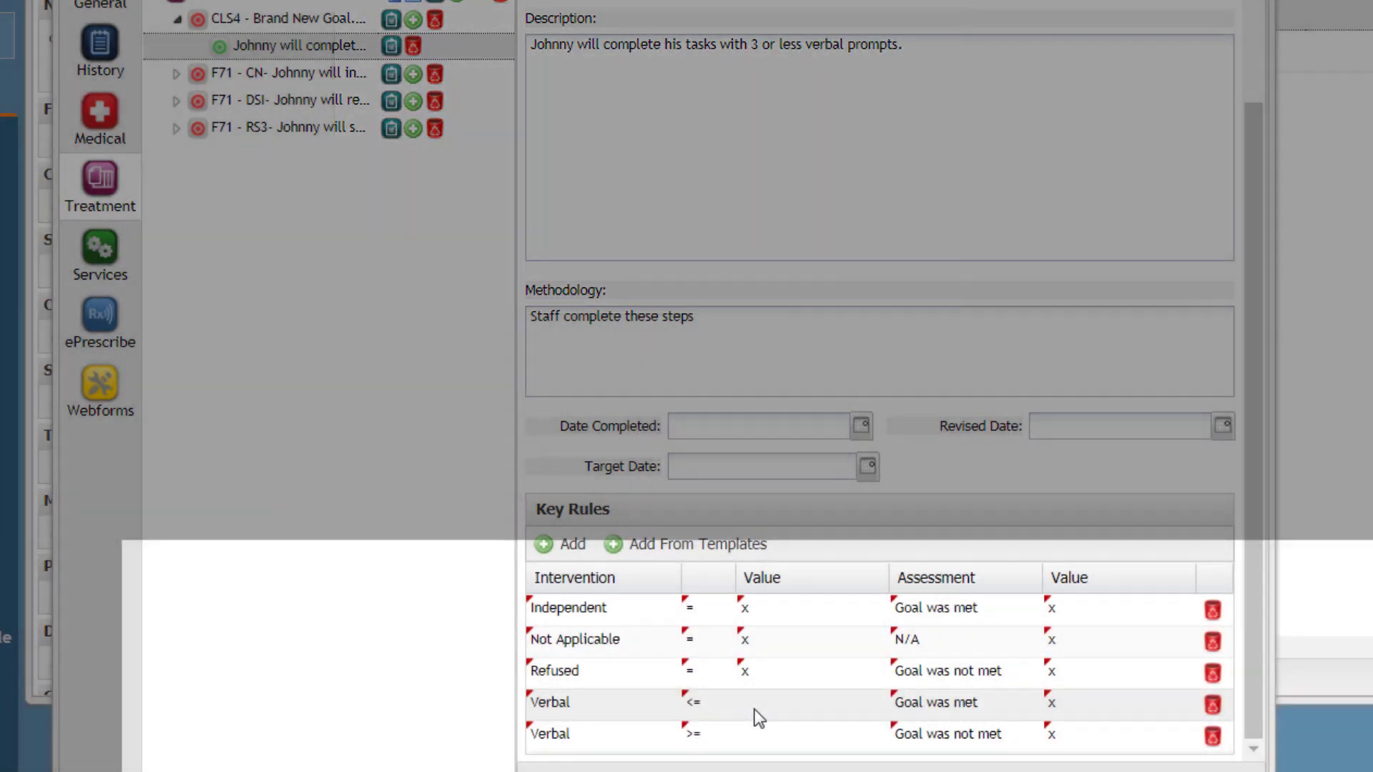
Set the outcome's Verbal <= rule value to 3 and its Verbal >= rule value to 4
double_click(756, 714)
type("3")
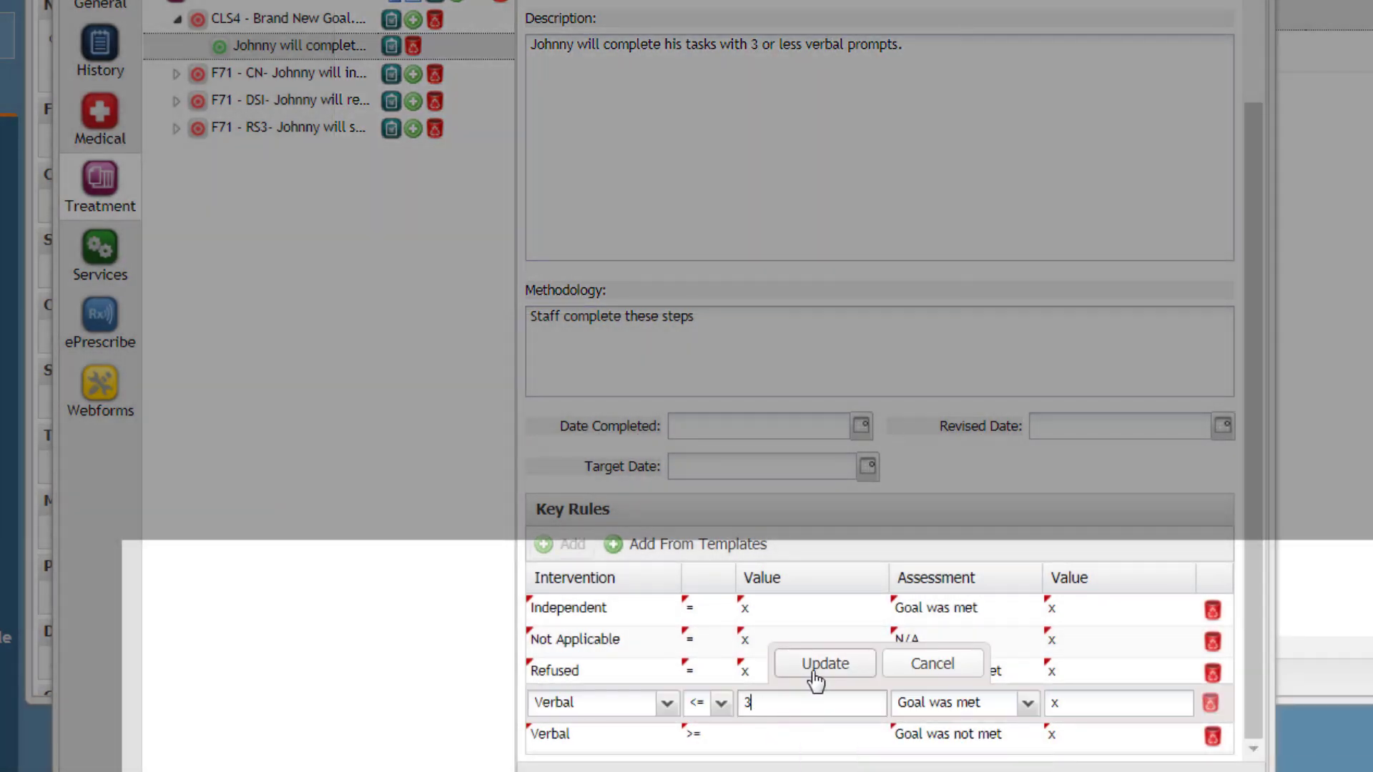
left_click(815, 671)
double_click(771, 738)
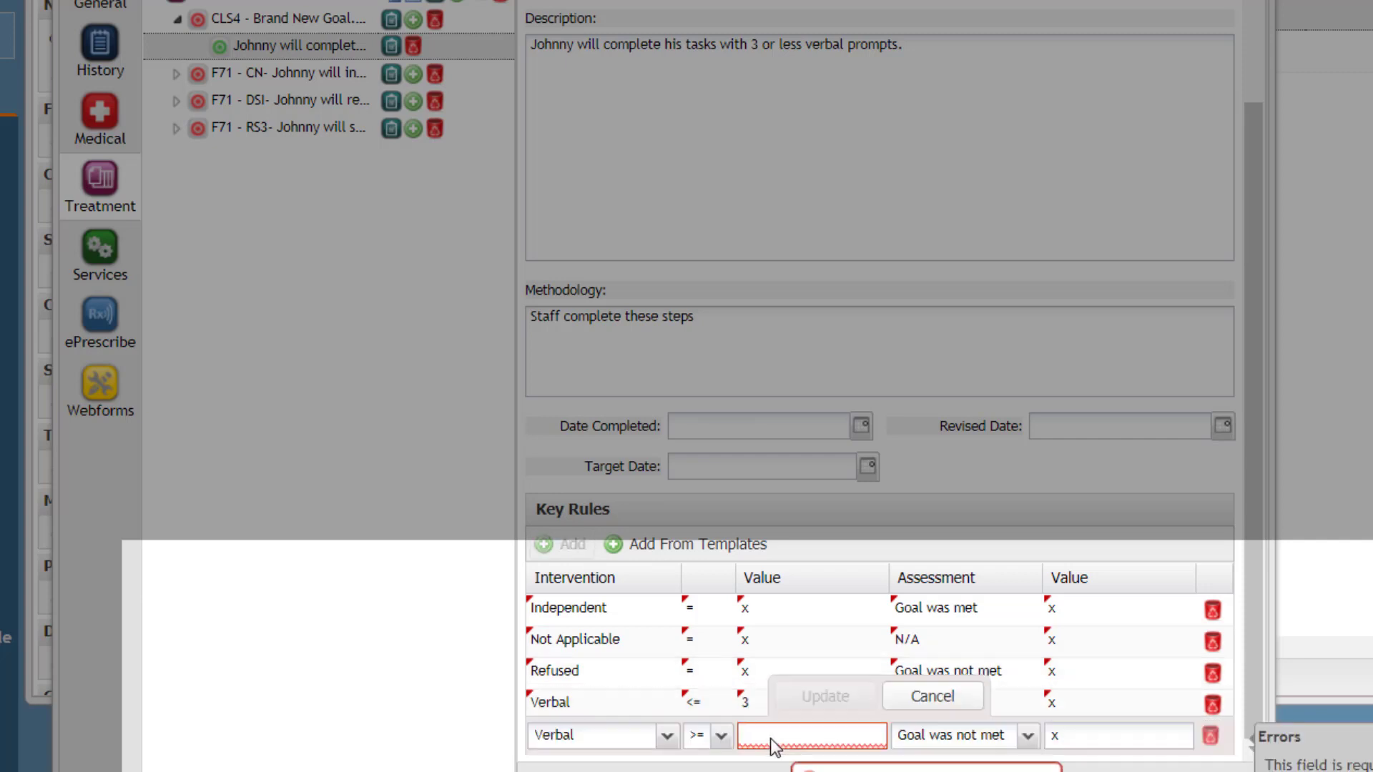
type("4")
left_click(815, 697)
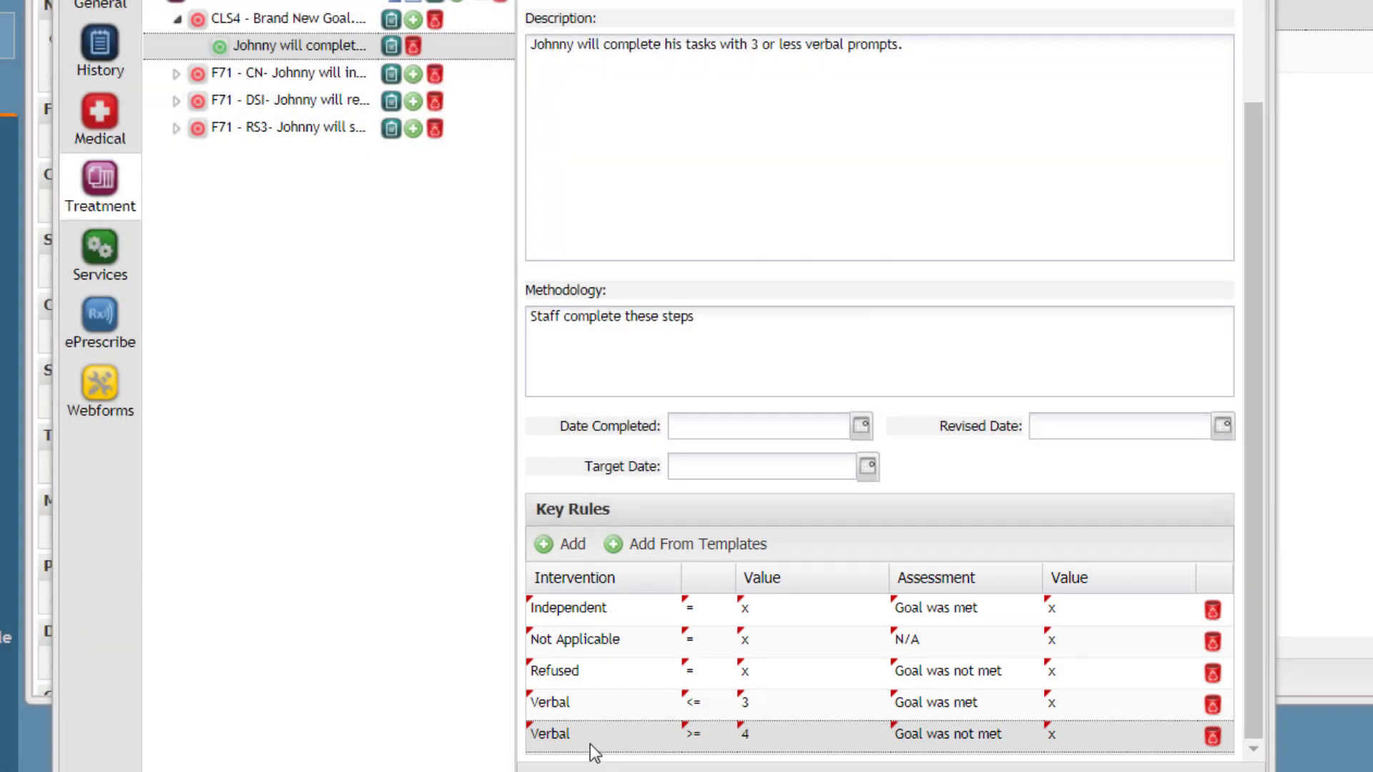
Add a Physical Prompt <= 3 key rule with assessment "Goal was met" and value x, and save the outcome
left_click(565, 543)
left_click(670, 748)
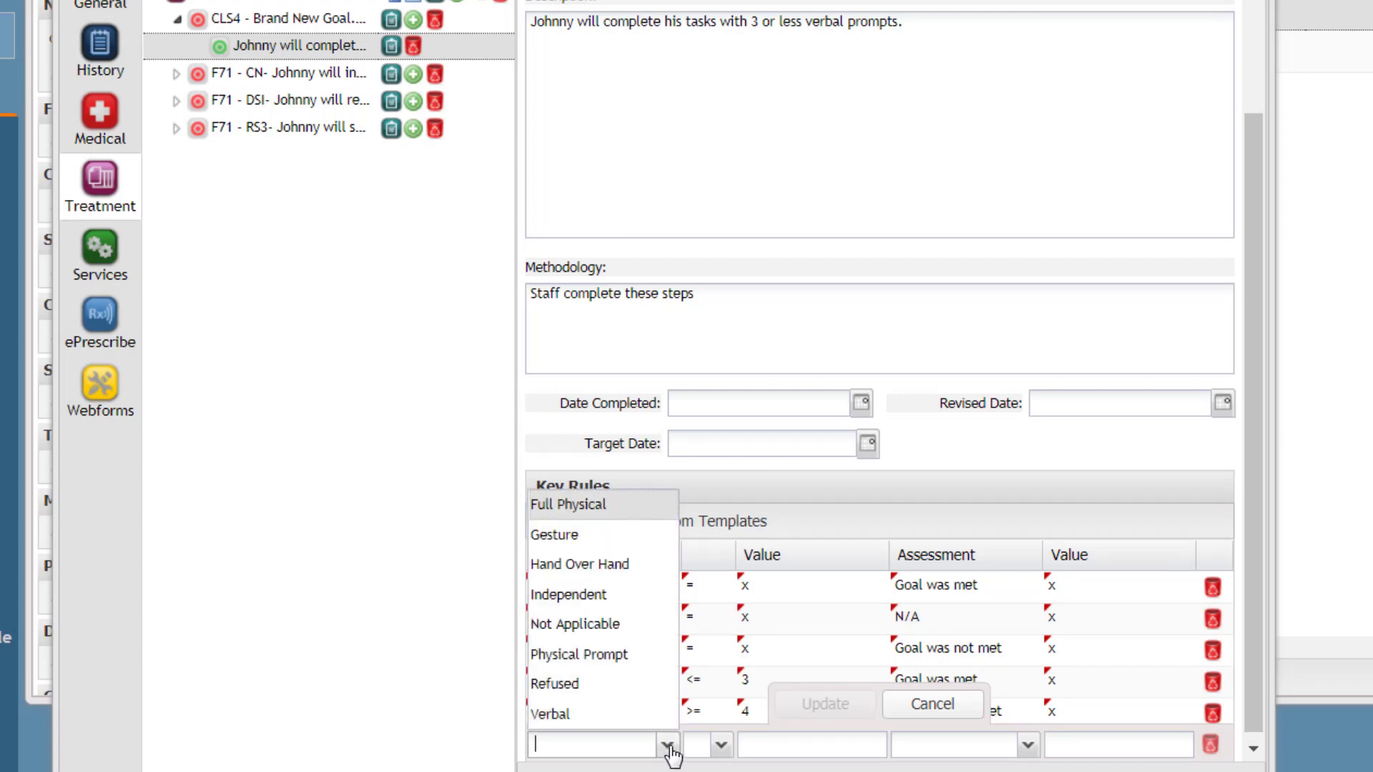
left_click(598, 656)
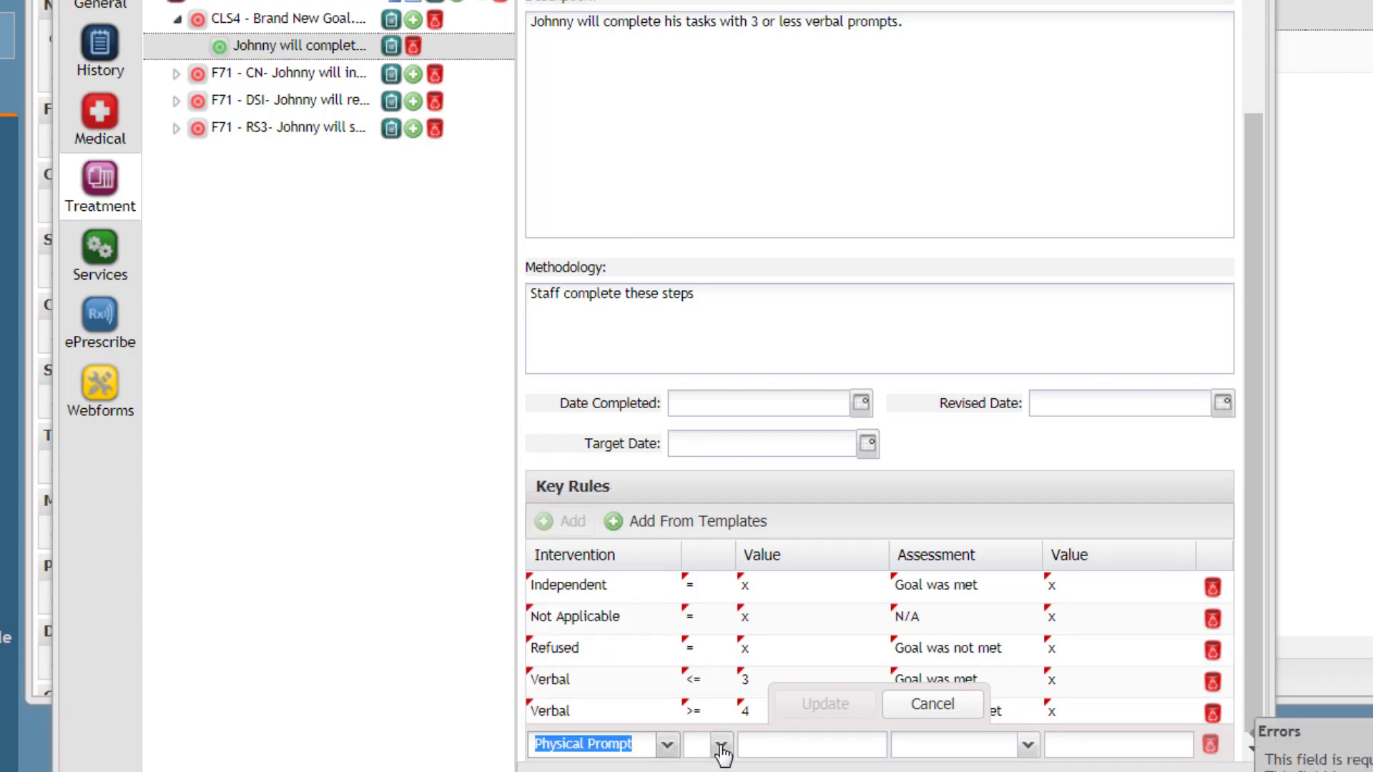
left_click(722, 747)
left_click(711, 651)
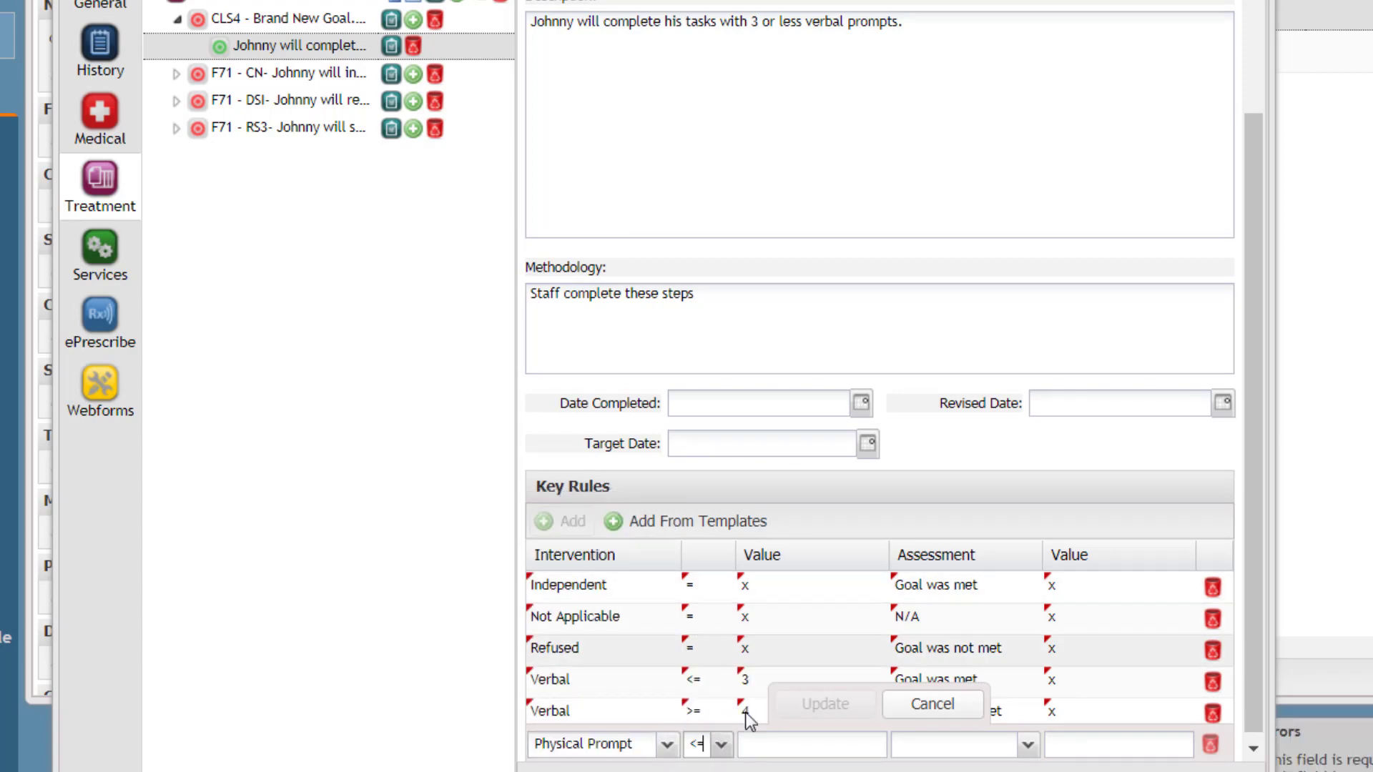
left_click(770, 746)
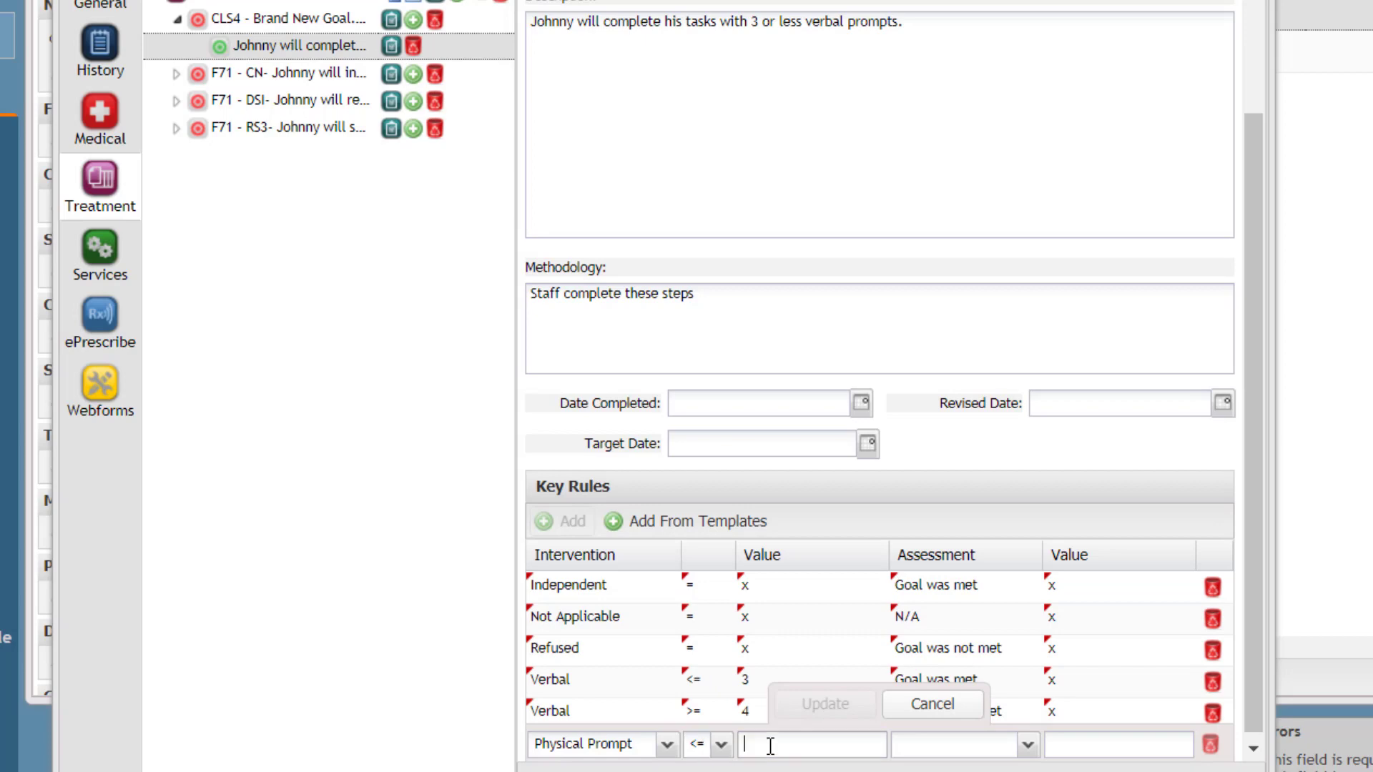
left_click(1030, 748)
left_click(960, 652)
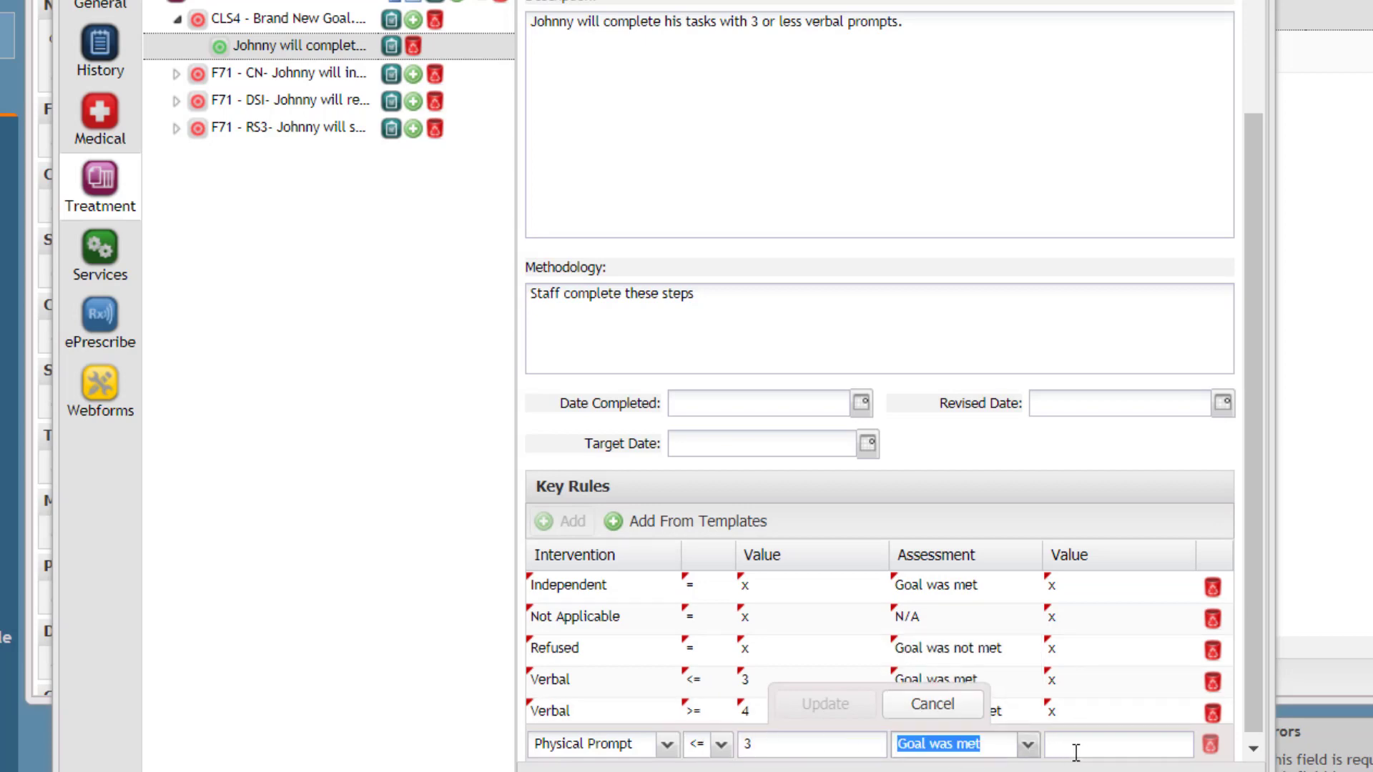
left_click(1081, 747)
type("x")
left_click(826, 707)
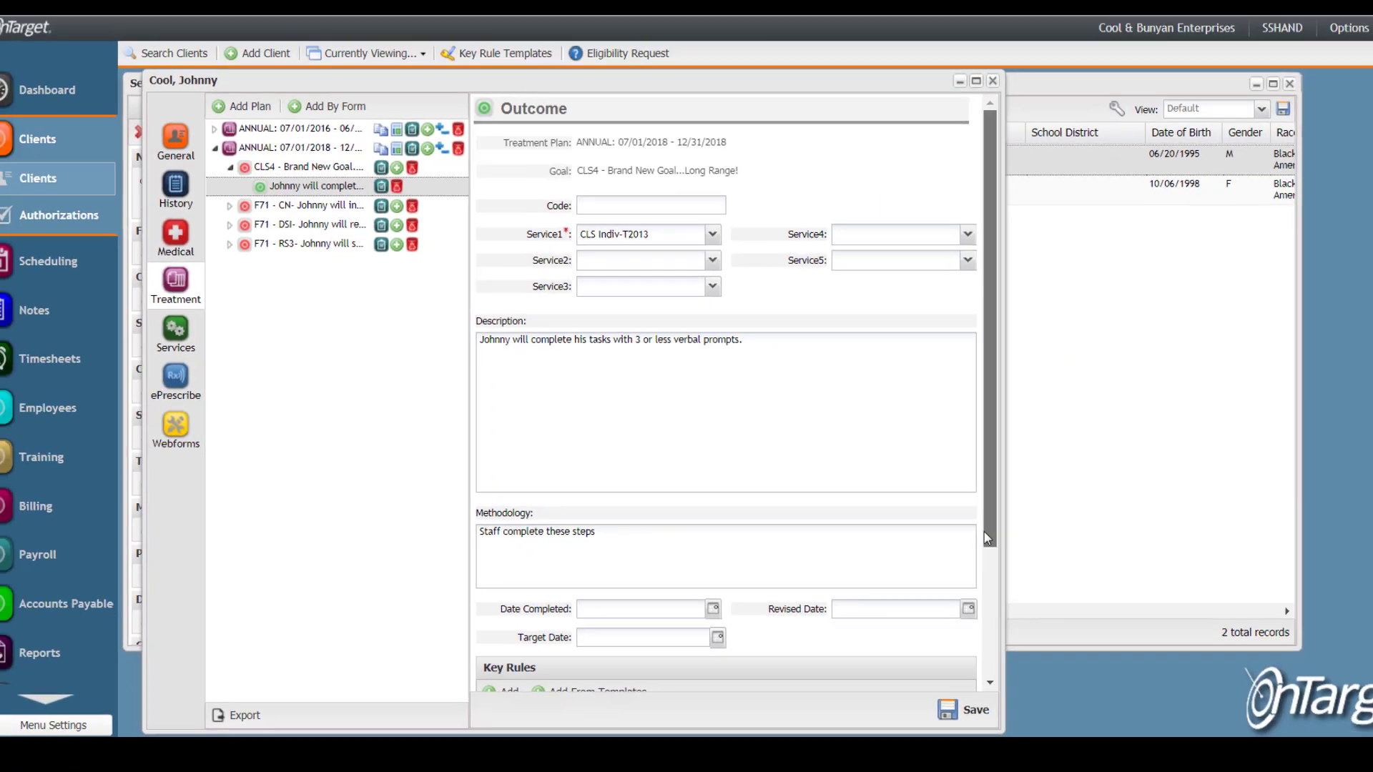
left_click_drag(1184, 499, 1184, 674)
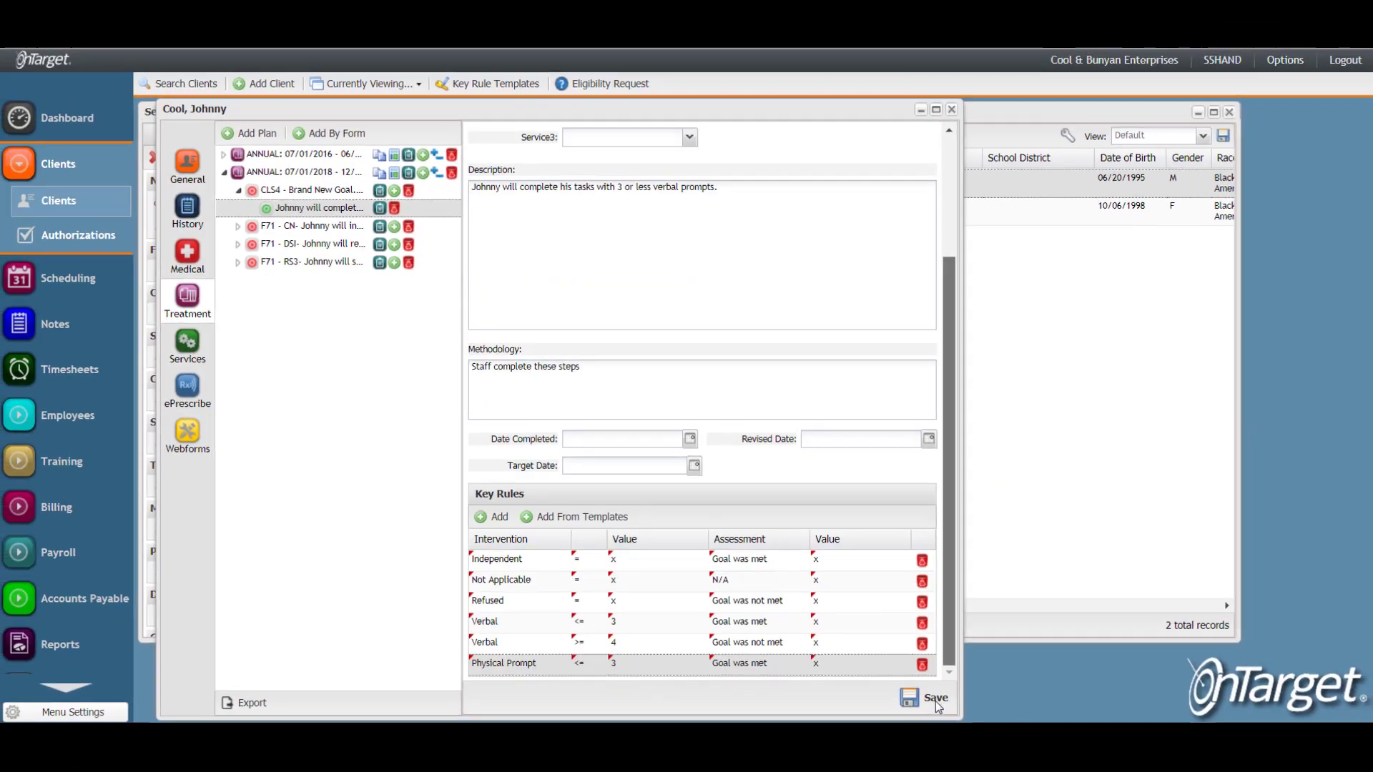
left_click(930, 705)
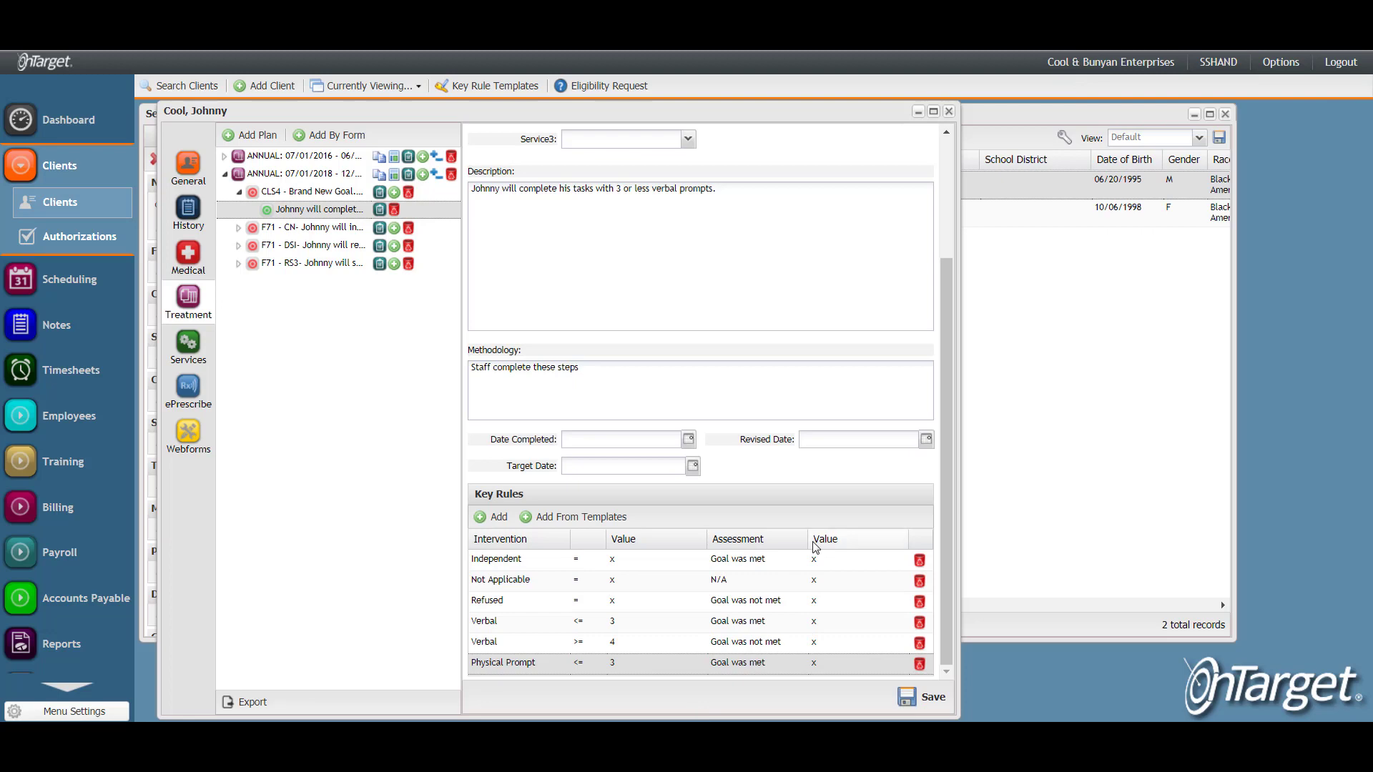
Open the Contact Support form with the OnTarget Help link
left_click(1279, 63)
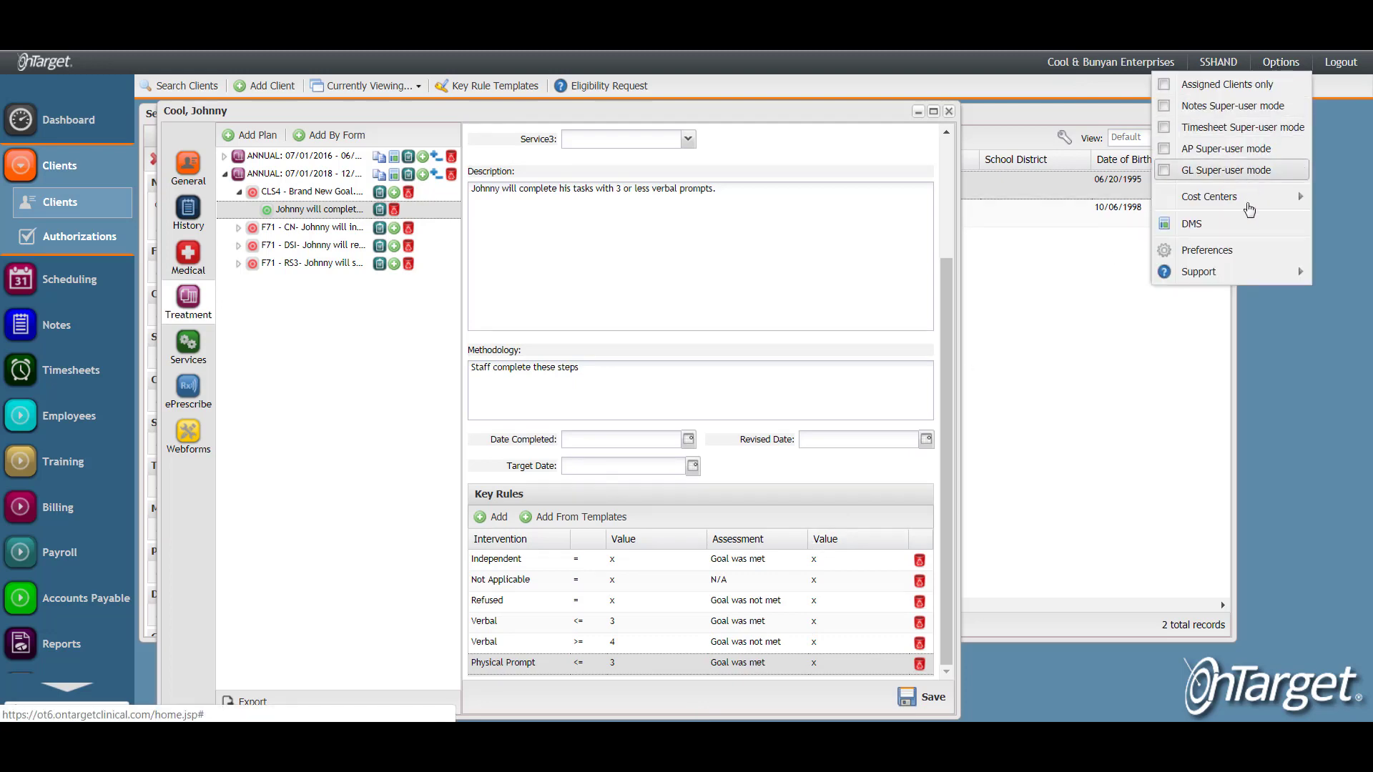
mouse_move(1173, 273)
left_click(1050, 276)
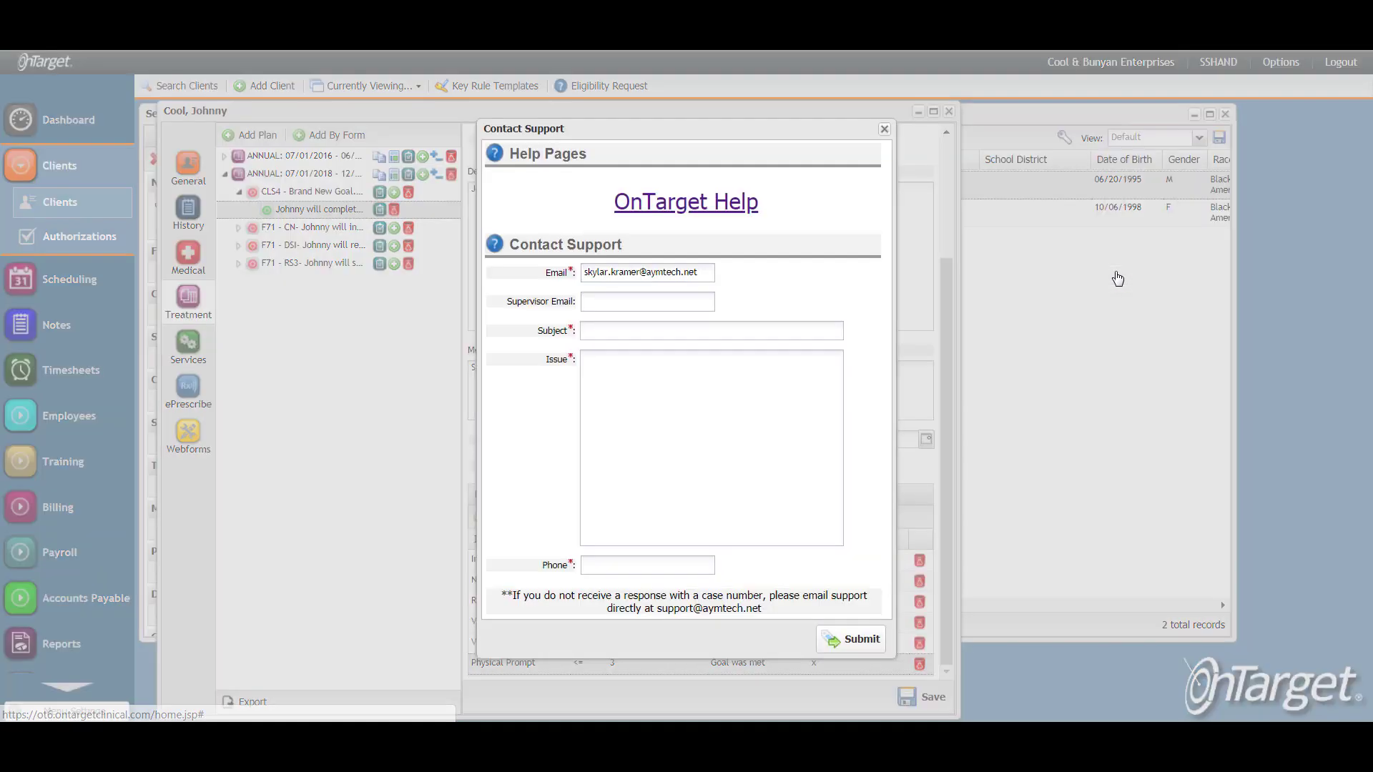